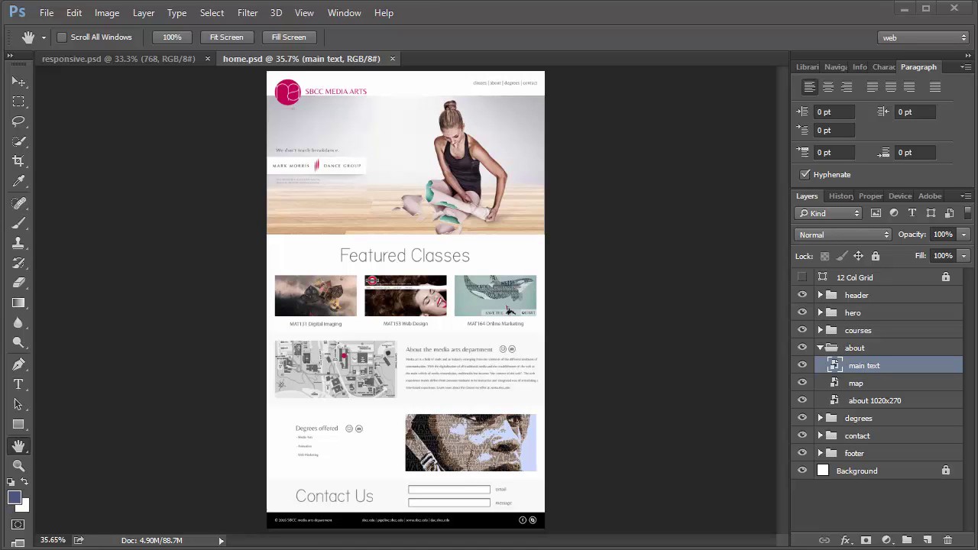
Switch to responsive.psd and pan so its 1020, 768 and 320 layouts are all visible
click(82, 58)
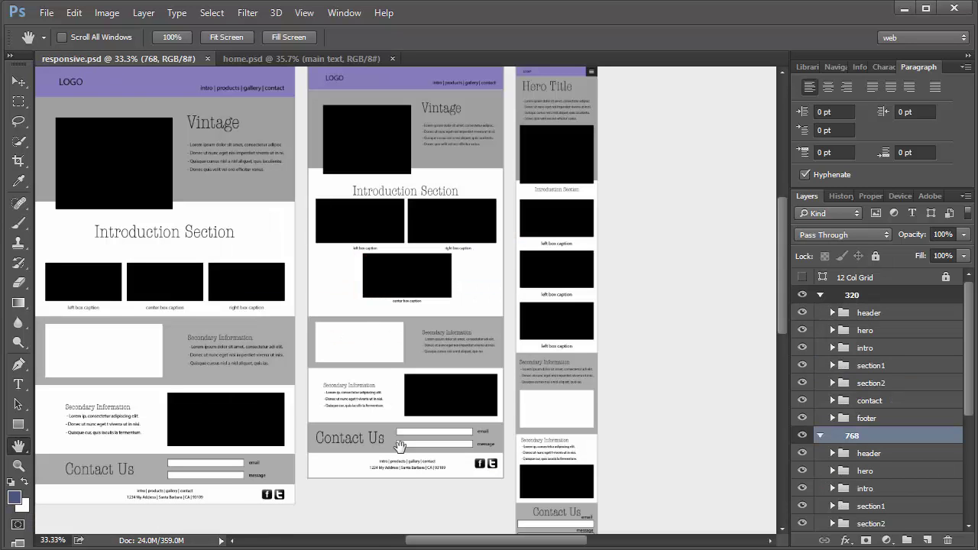
drag(373, 512, 478, 523)
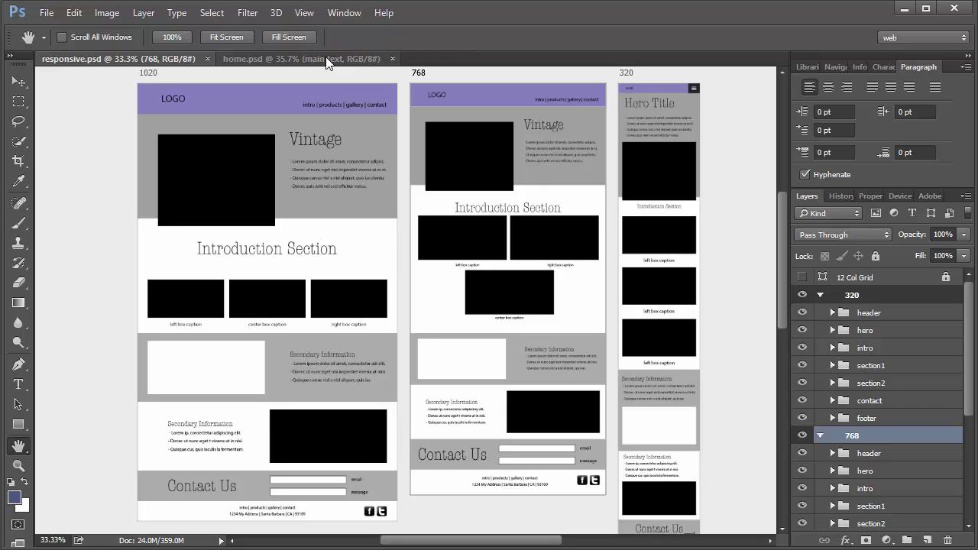
Return to home.psd and fold the about layer group closed
click(325, 62)
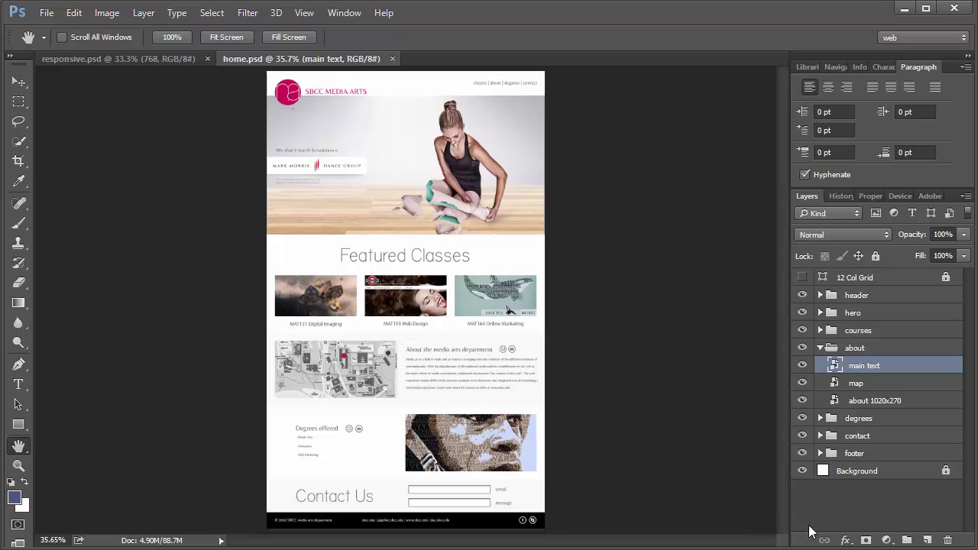
click(820, 347)
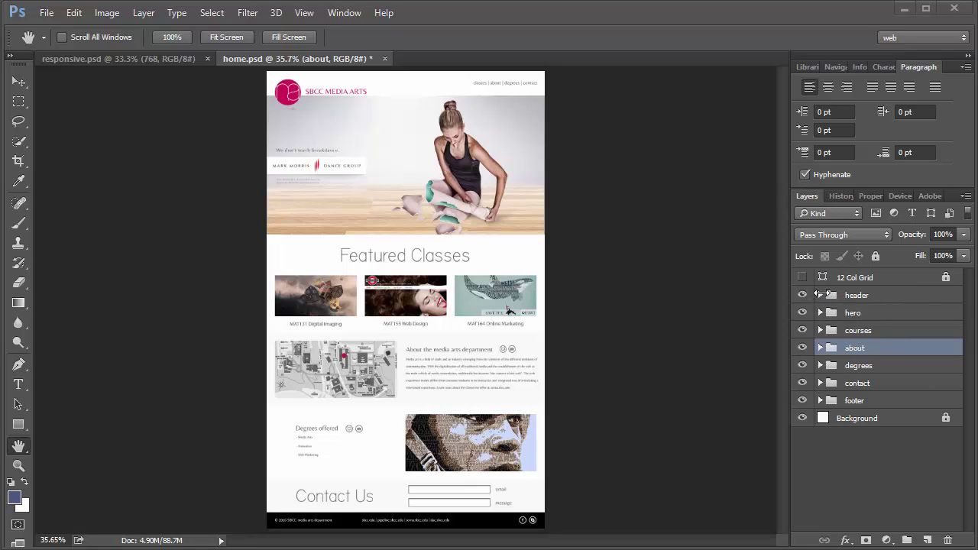
Expand the header group, toggle each layer's visibility to identify it, then select SBCC MEDIA ARTS
click(820, 295)
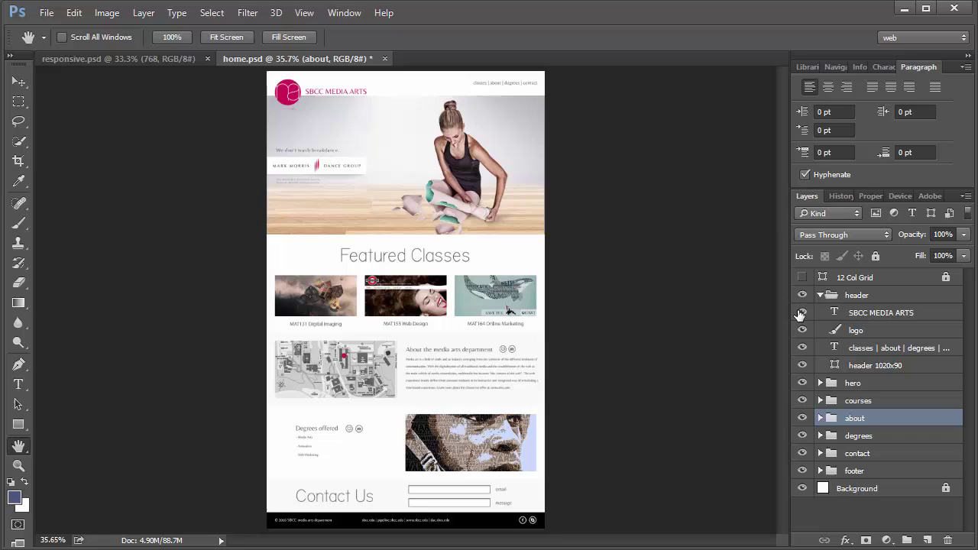
click(801, 312)
click(801, 312)
click(802, 330)
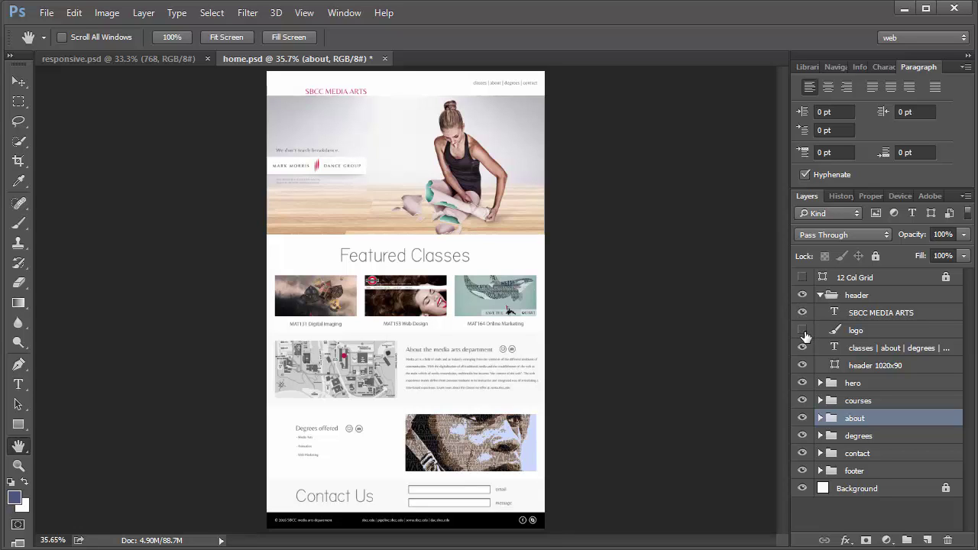
click(802, 330)
click(802, 348)
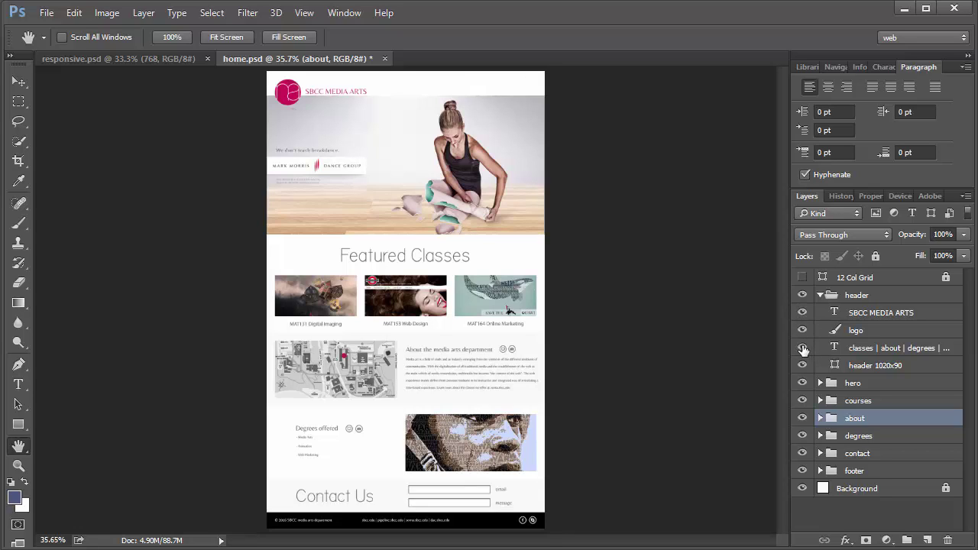
click(802, 347)
click(802, 365)
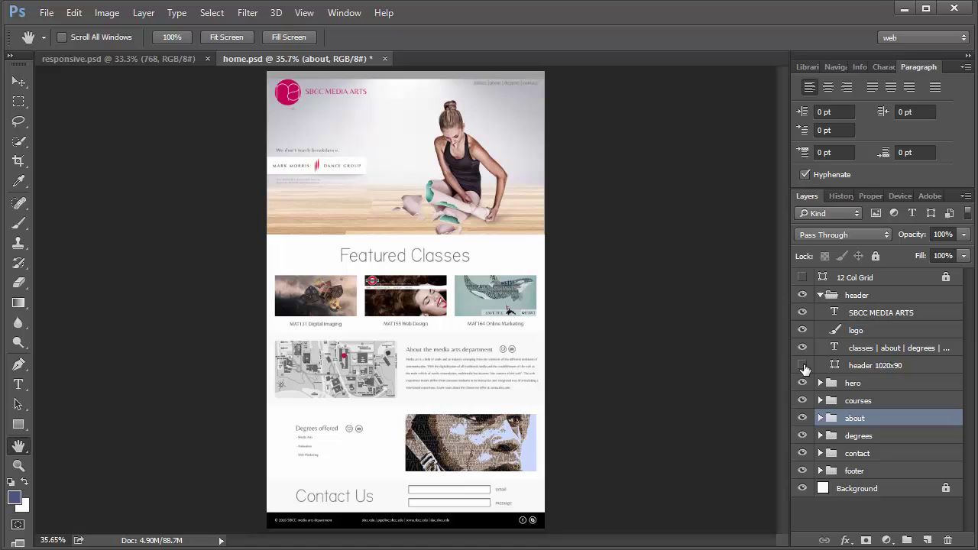
click(803, 365)
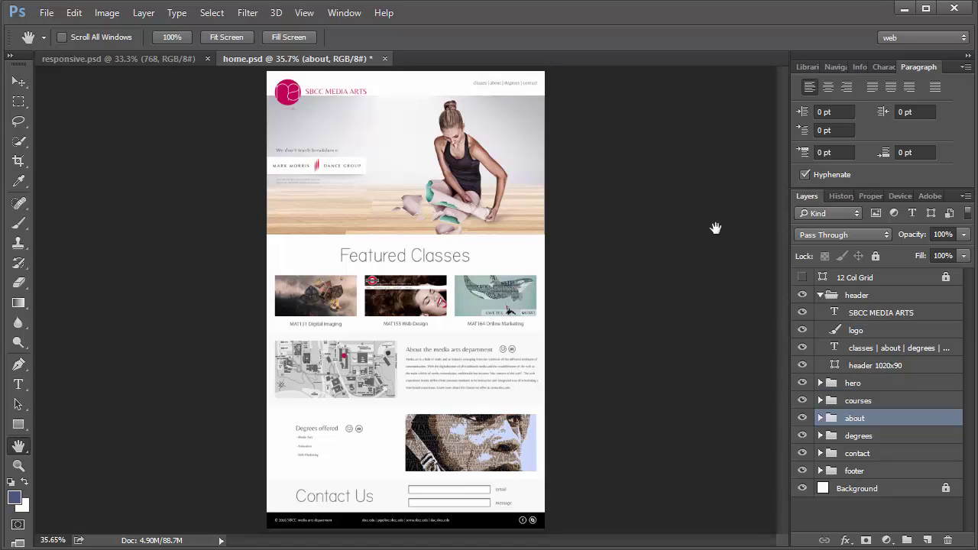
click(861, 312)
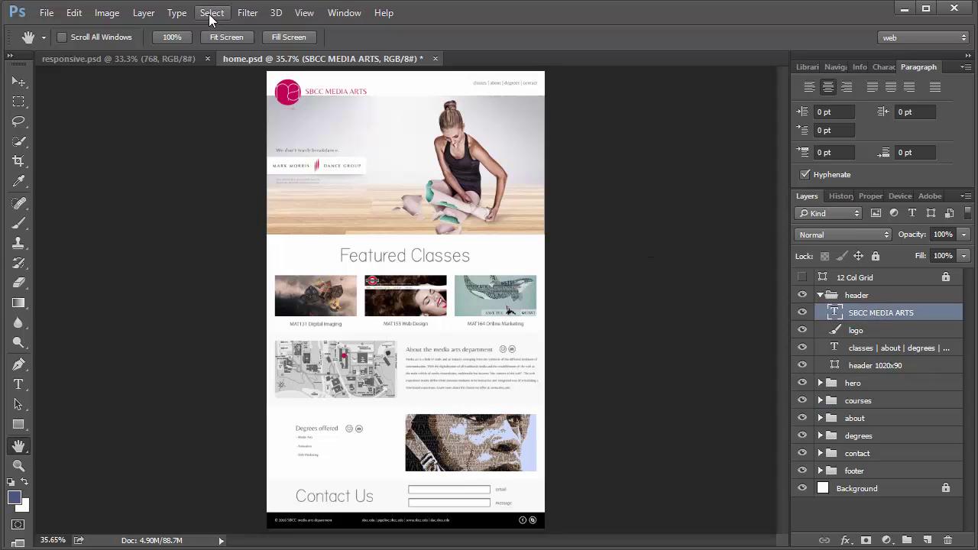
Convert the SBCC MEDIA ARTS text layer to a smart object from the Layer menu
click(140, 14)
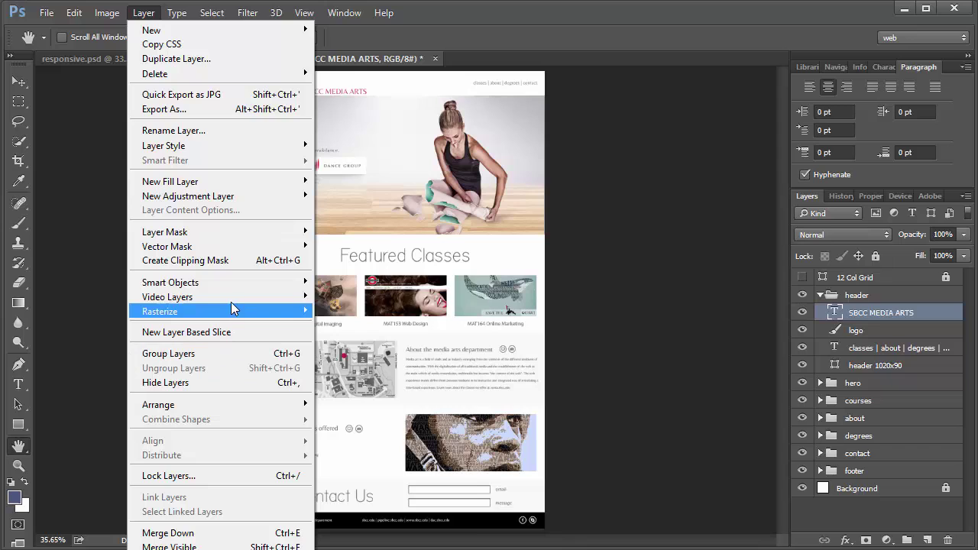
mouse_move(231, 286)
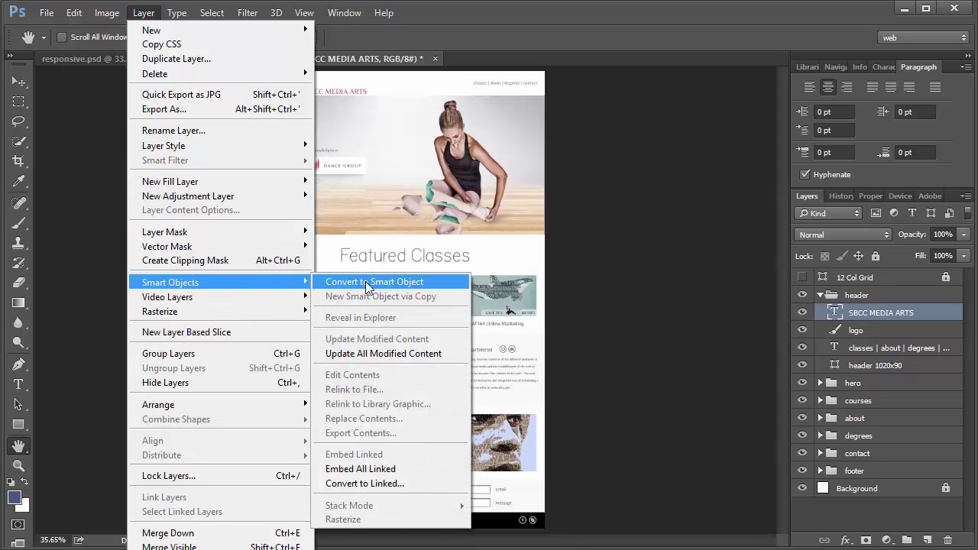
click(367, 283)
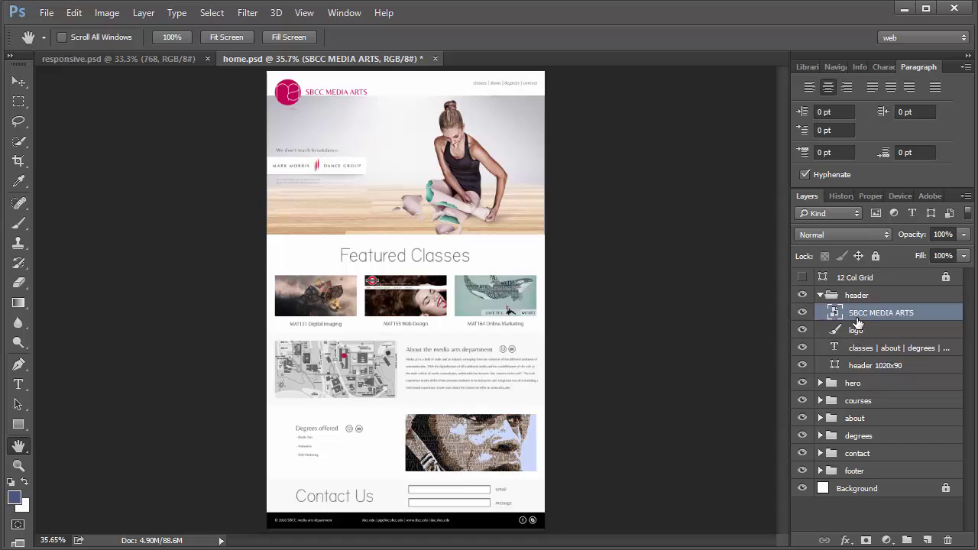
Undo the smart object conversion by reverting to the Open state in History
click(840, 197)
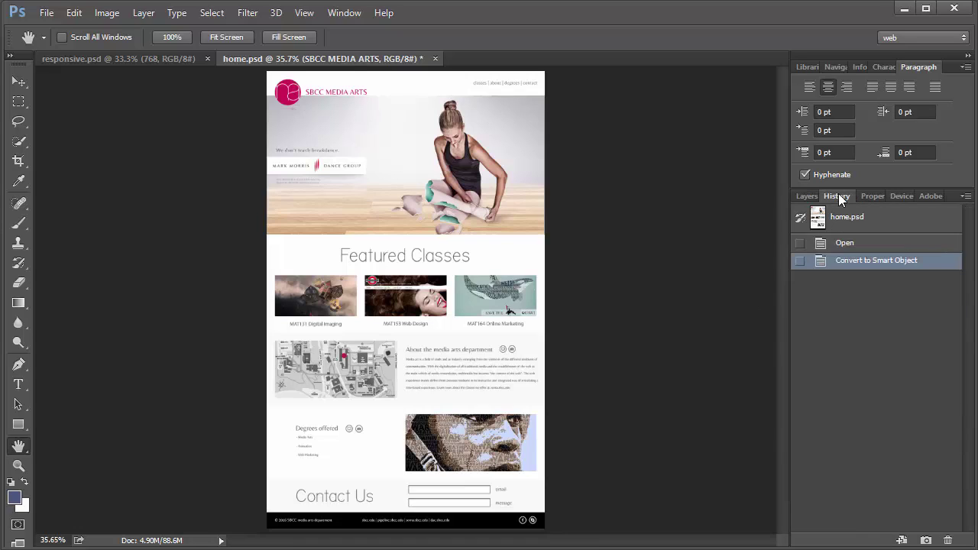
click(800, 243)
click(847, 244)
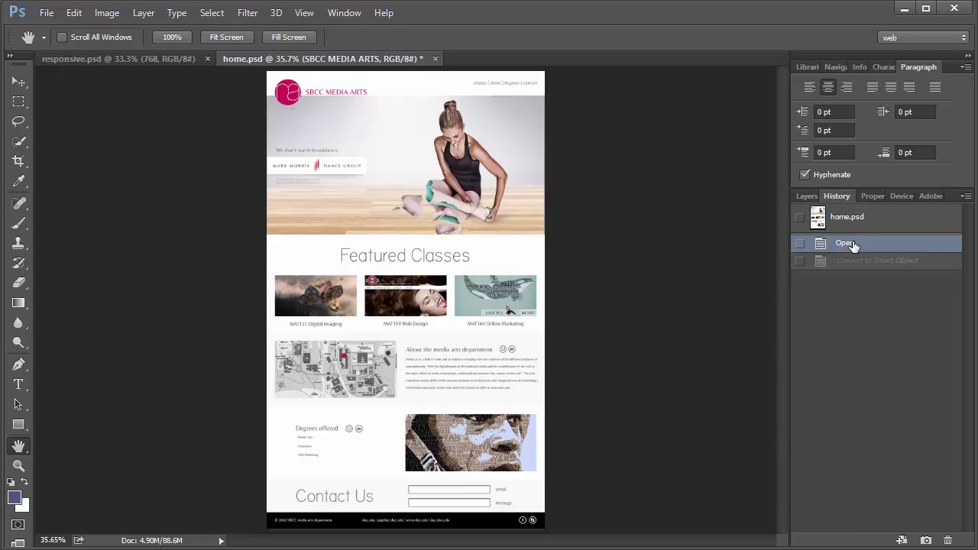
click(807, 197)
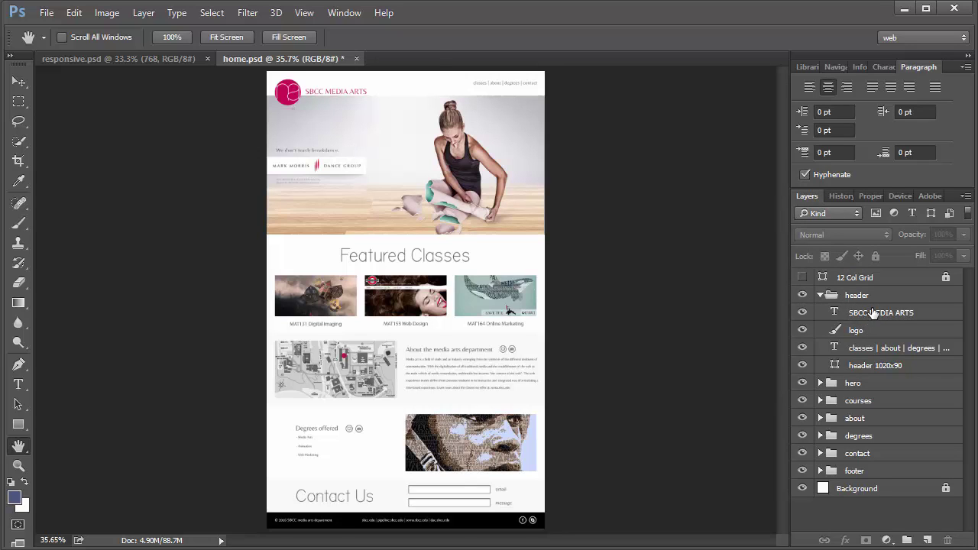
Select the SBCC MEDIA ARTS and logo layers and convert them into one smart object
click(873, 314)
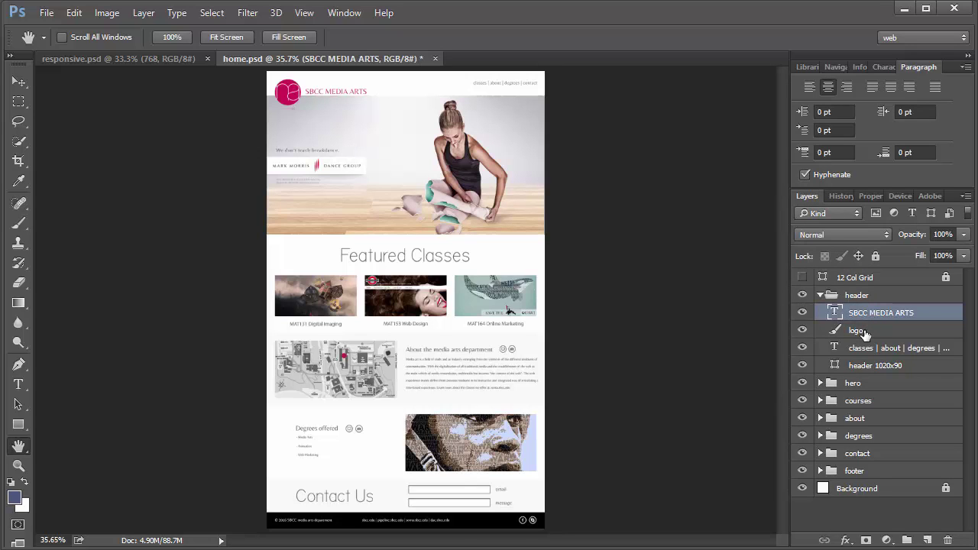
shift+click(864, 334)
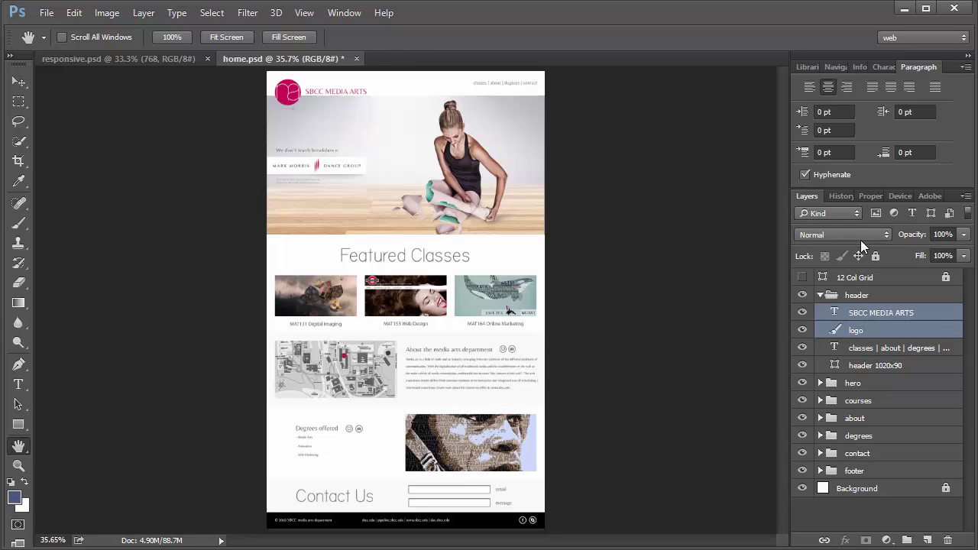
click(144, 13)
mouse_move(247, 280)
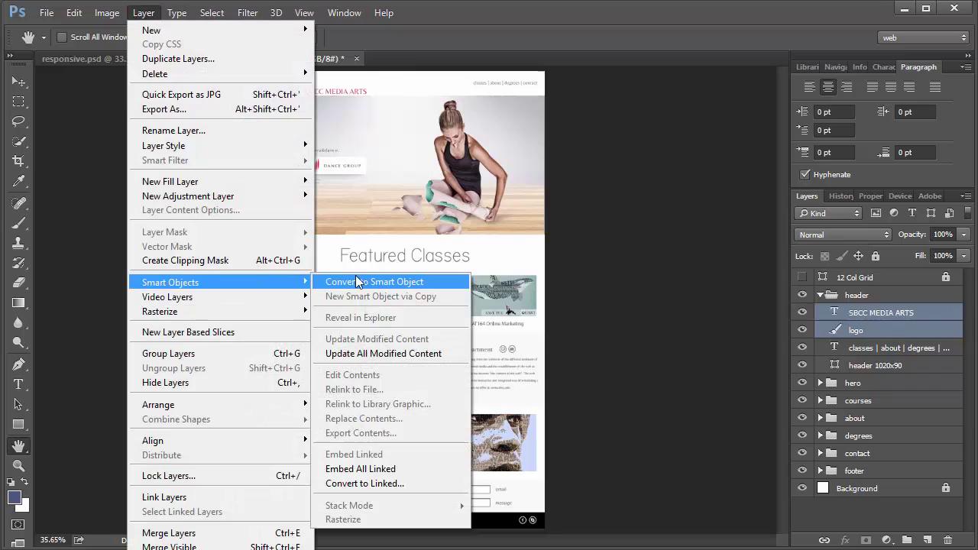
click(358, 281)
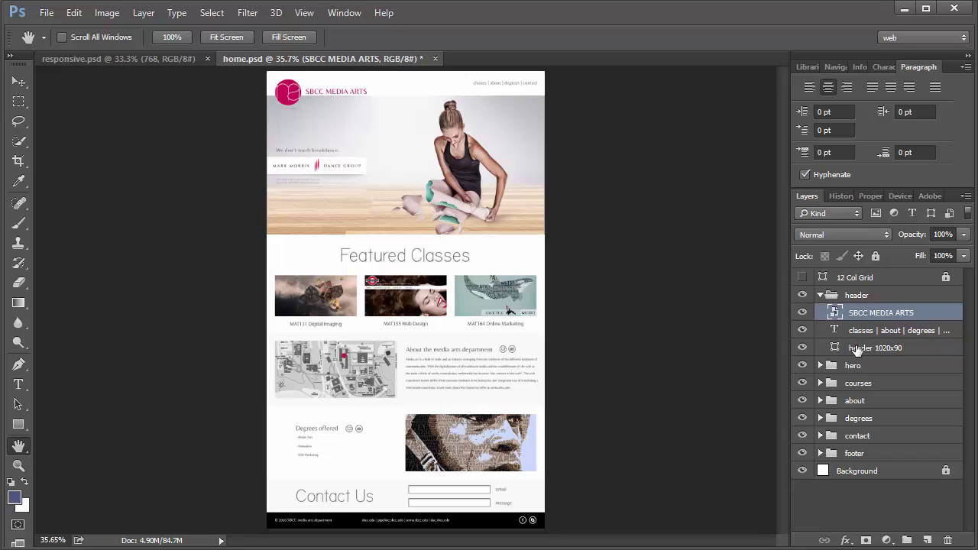
Open the smart object's contents as SBCC MEDIA ARTS.psb, dismissing the notice
double_click(833, 315)
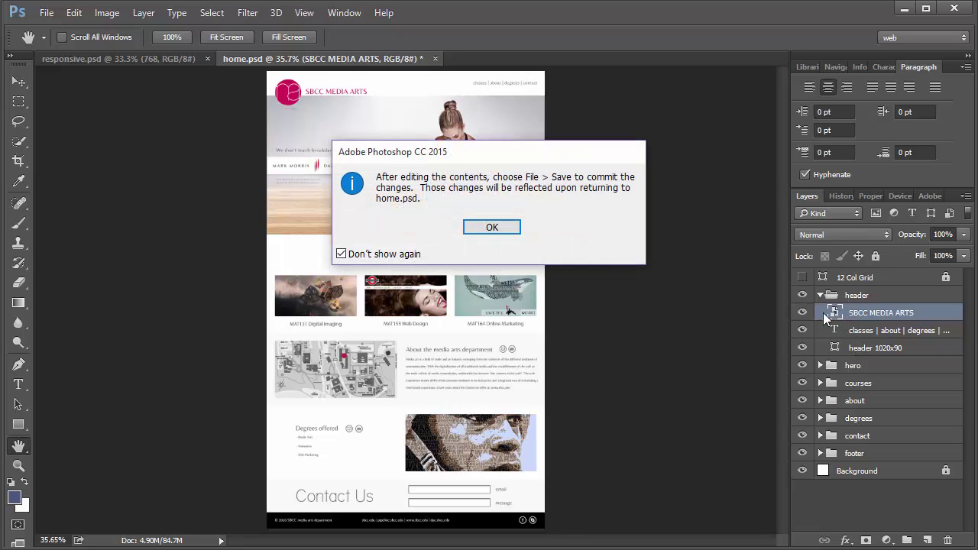
click(493, 228)
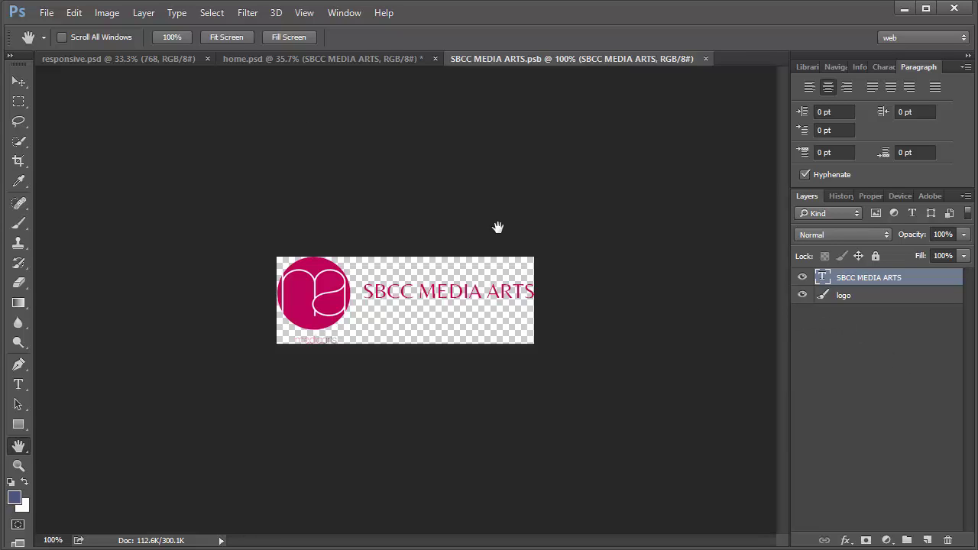
Close SBCC MEDIA ARTS.psb and revert home.psd to its Open history state
click(707, 59)
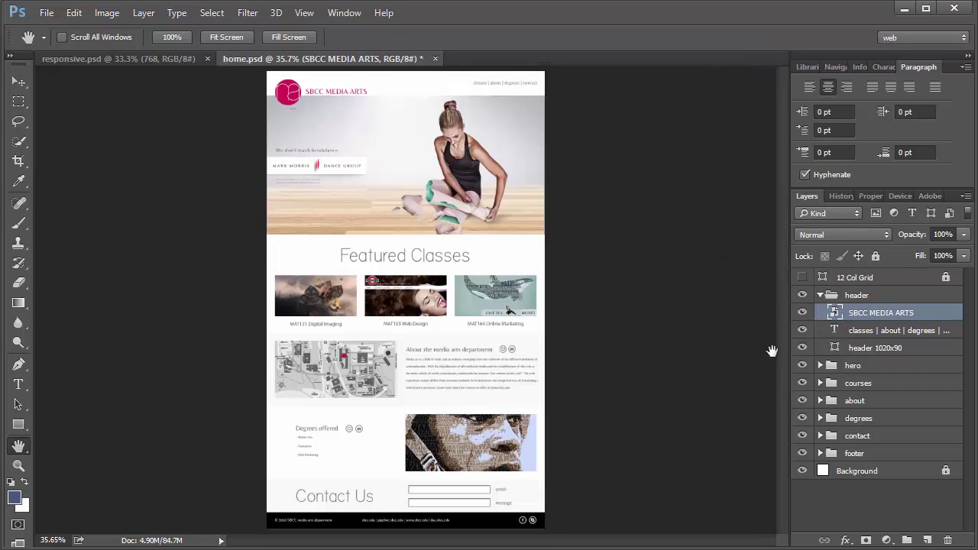
click(841, 196)
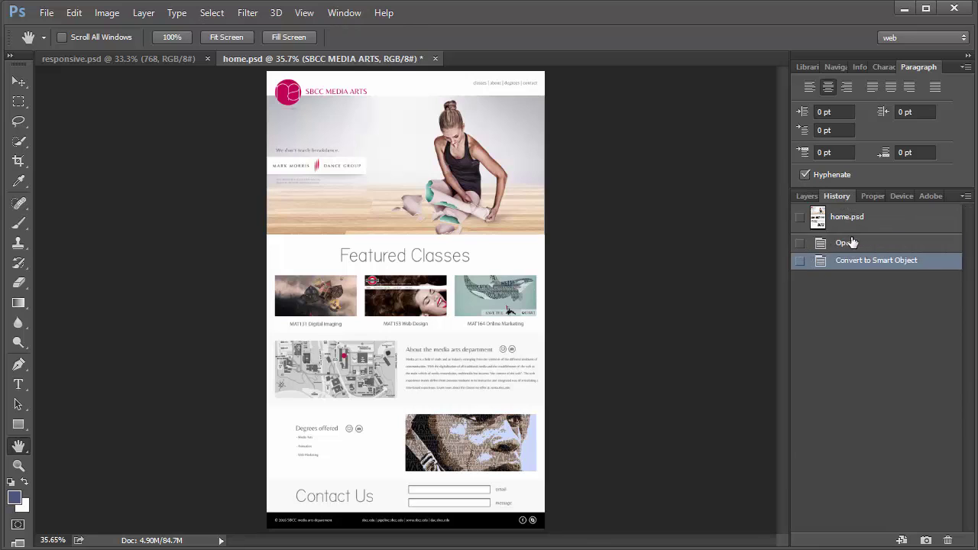
click(852, 242)
click(806, 196)
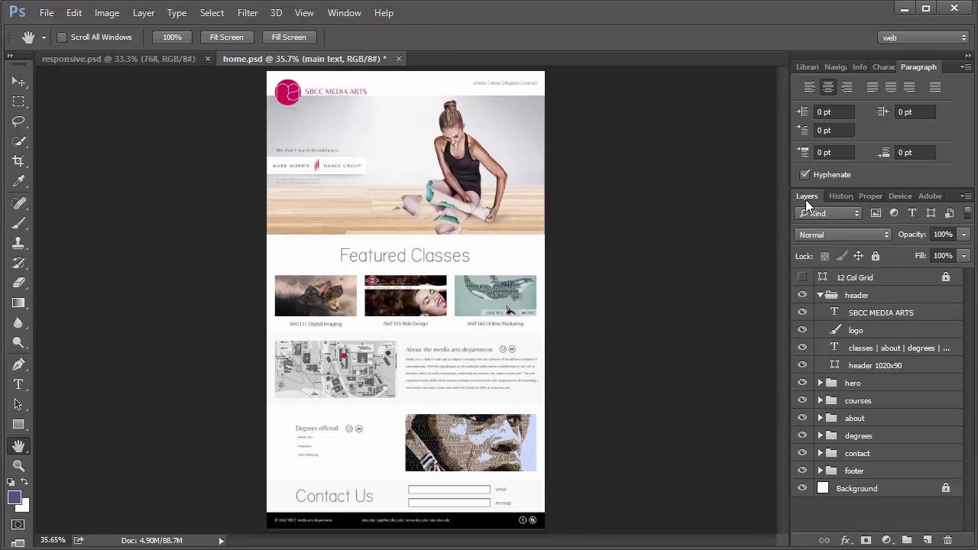
Convert the SBCC MEDIA ARTS title and the logo layer each into its own smart object
click(864, 312)
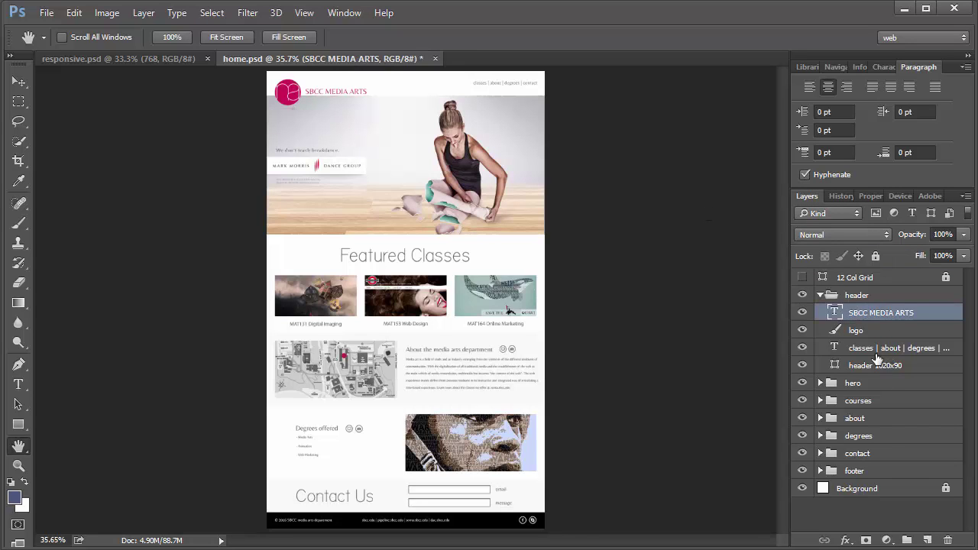
click(144, 12)
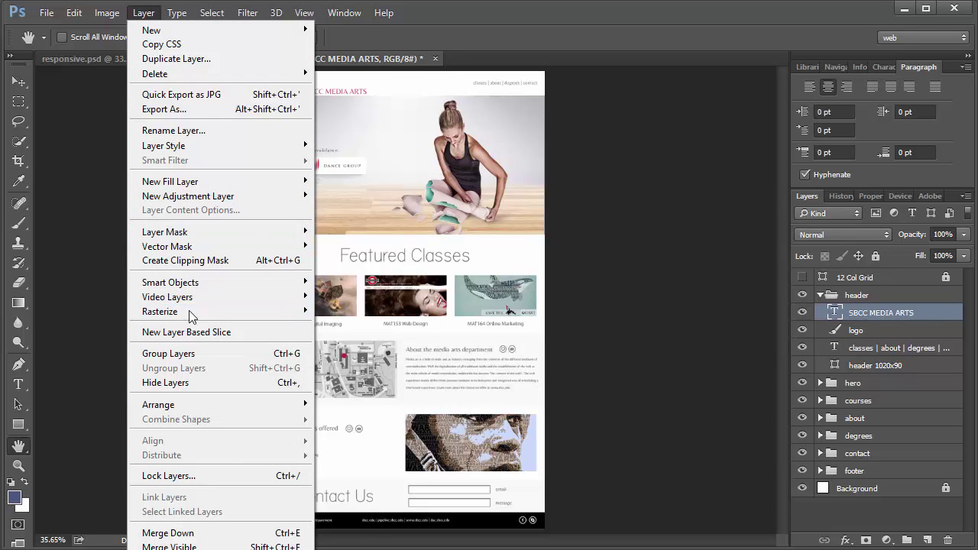
mouse_move(229, 282)
click(367, 279)
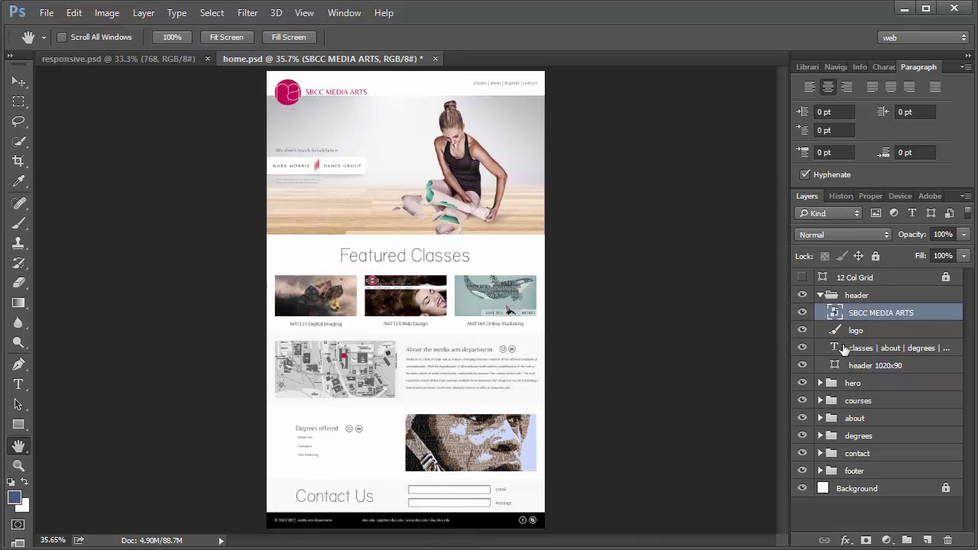
click(871, 330)
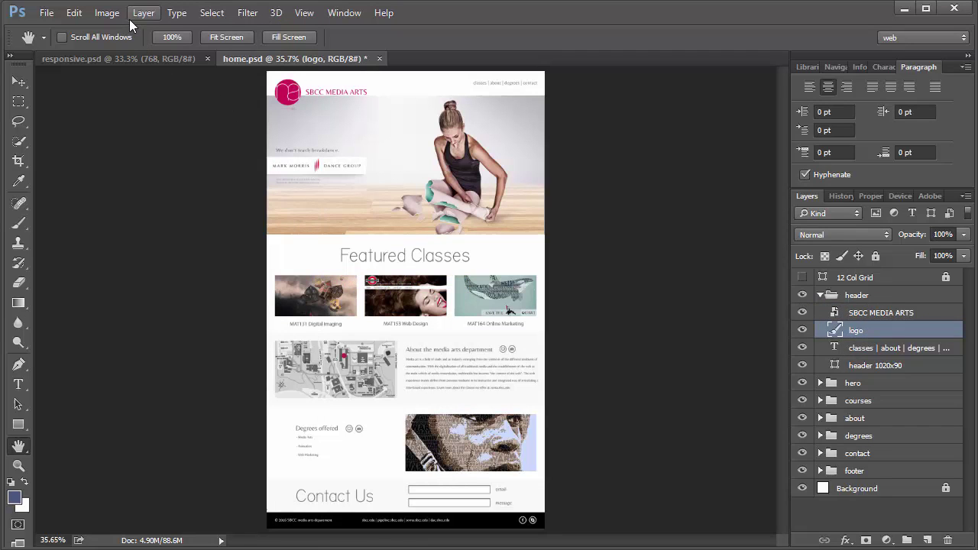
click(105, 13)
mouse_move(144, 14)
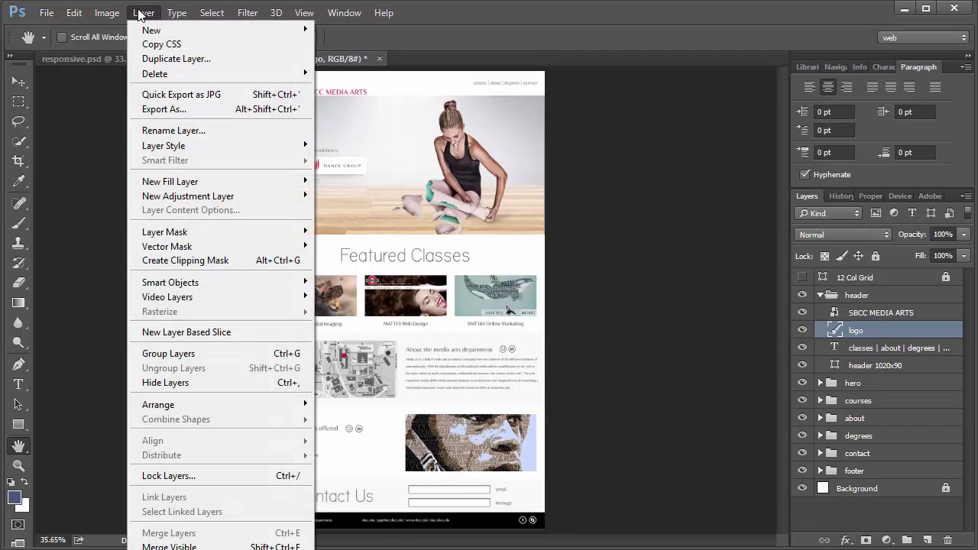
mouse_move(259, 282)
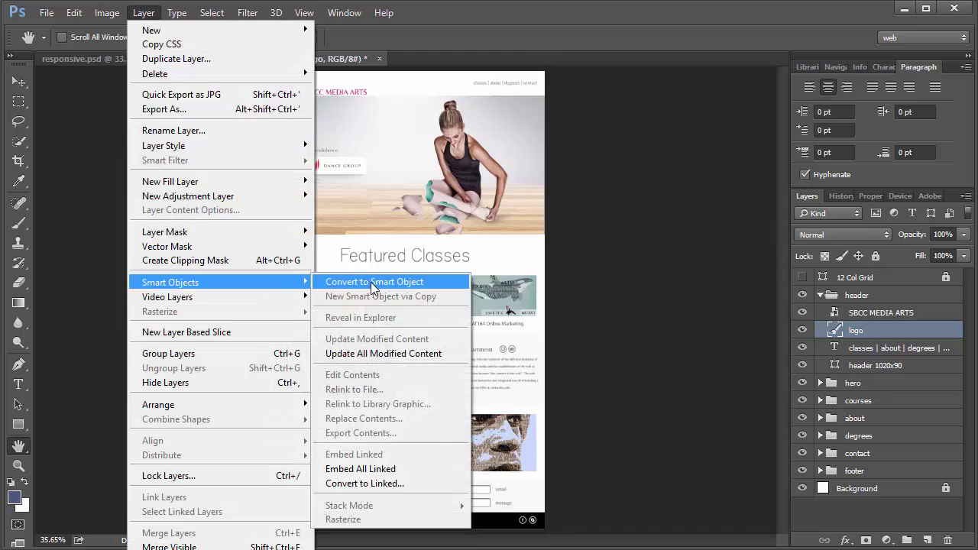
click(382, 280)
Convert the navigation links text and header 1020x90 layers into smart objects
click(857, 348)
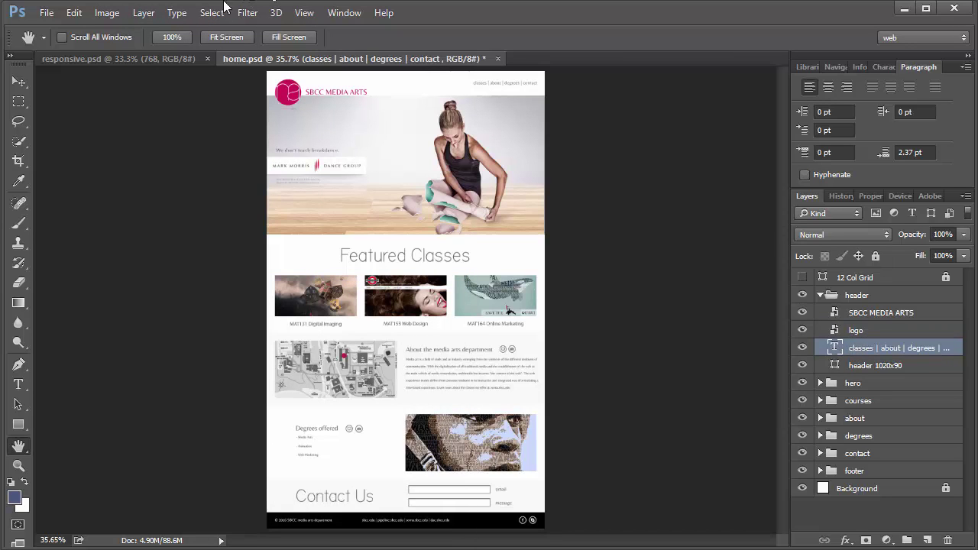
click(142, 13)
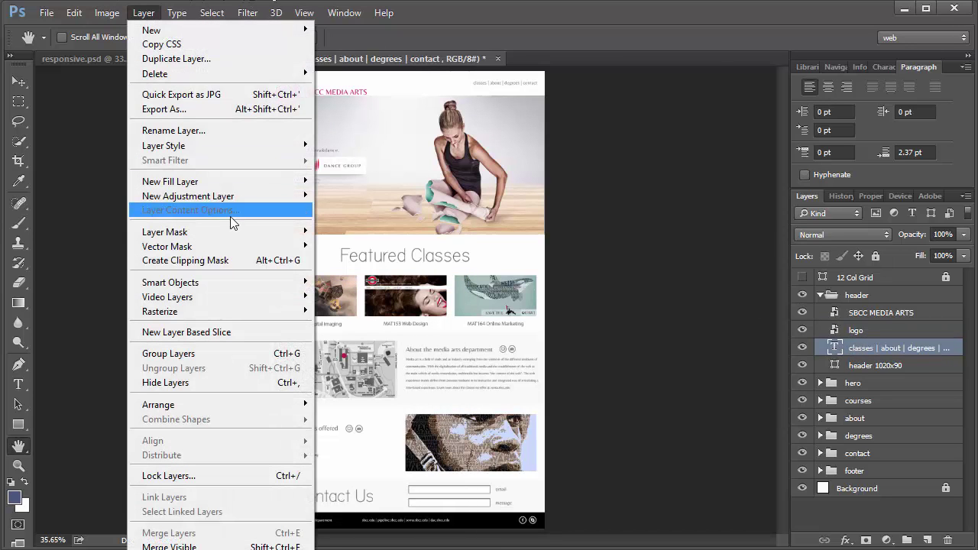
mouse_move(233, 284)
click(374, 281)
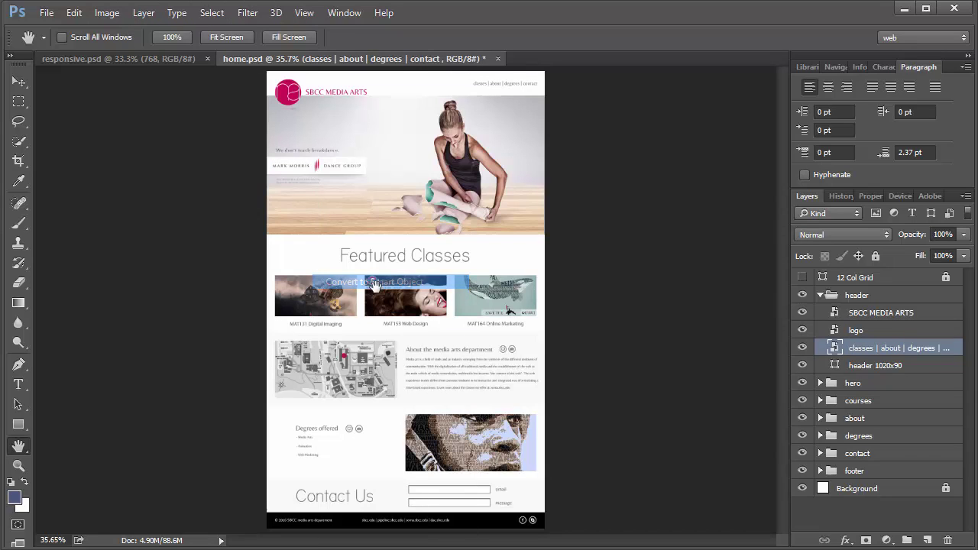
click(843, 367)
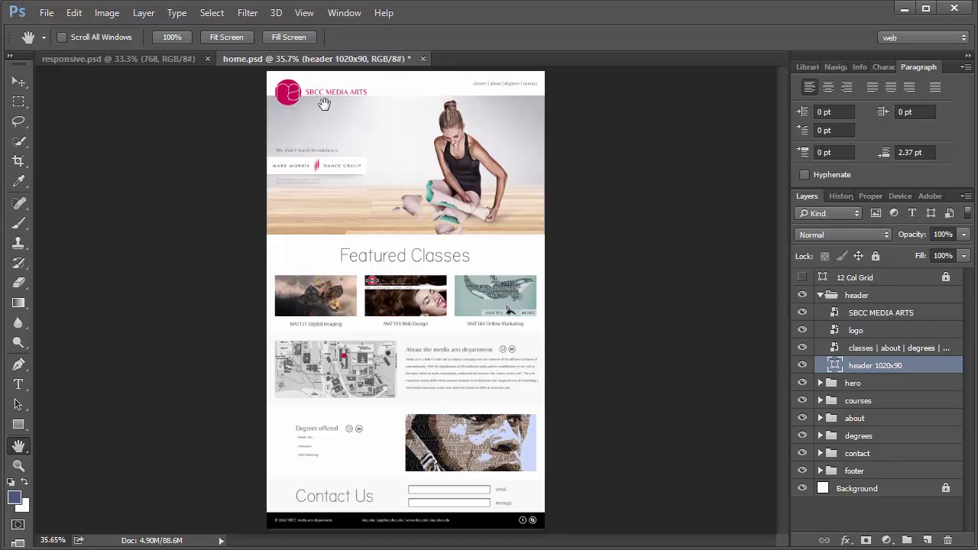
click(106, 14)
mouse_move(144, 13)
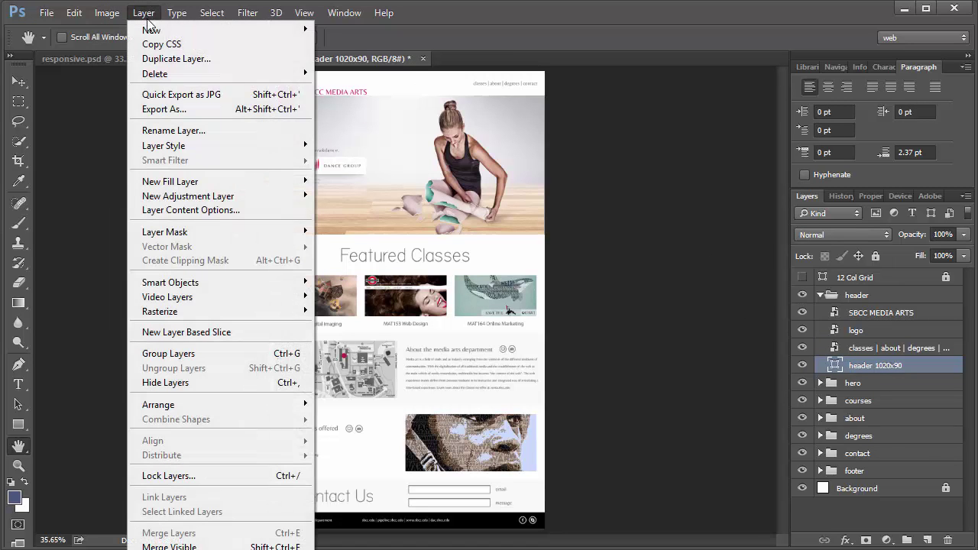
mouse_move(252, 282)
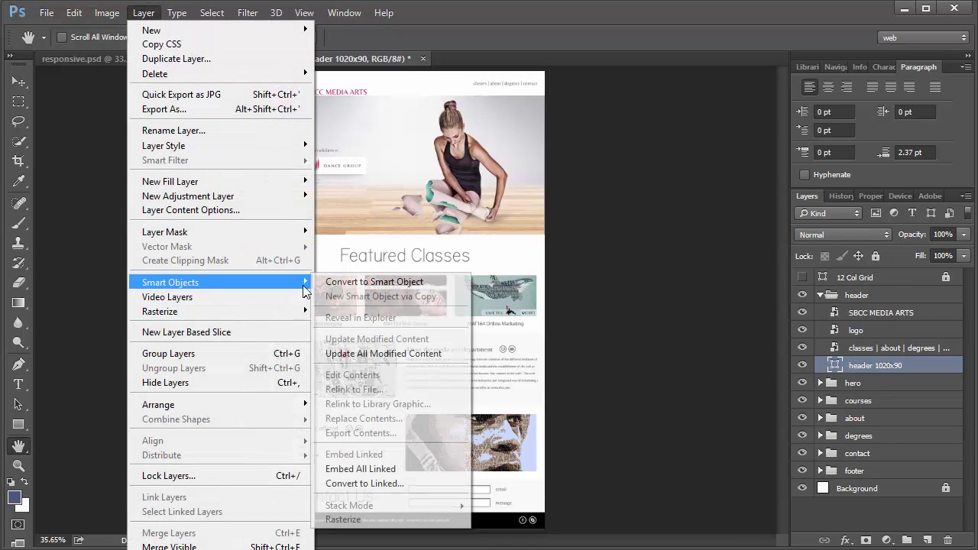
click(373, 283)
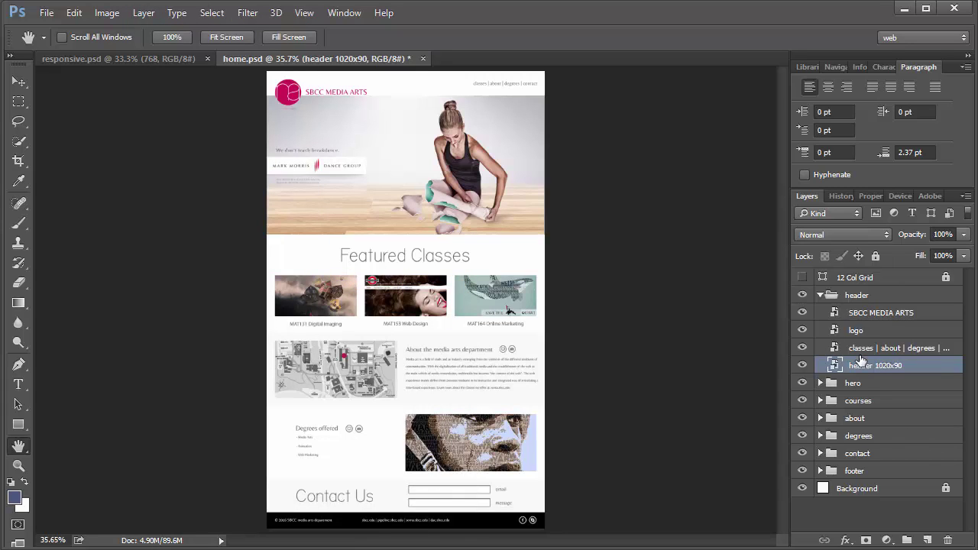
Collapse header, then expand and re-collapse hero, courses, about, degrees and contact groups to inspect them
click(819, 295)
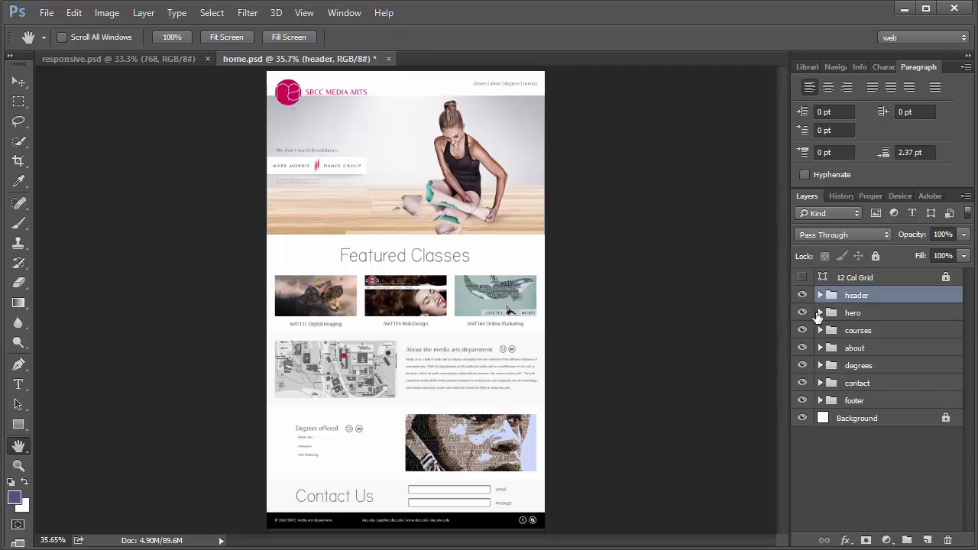
click(825, 313)
click(819, 312)
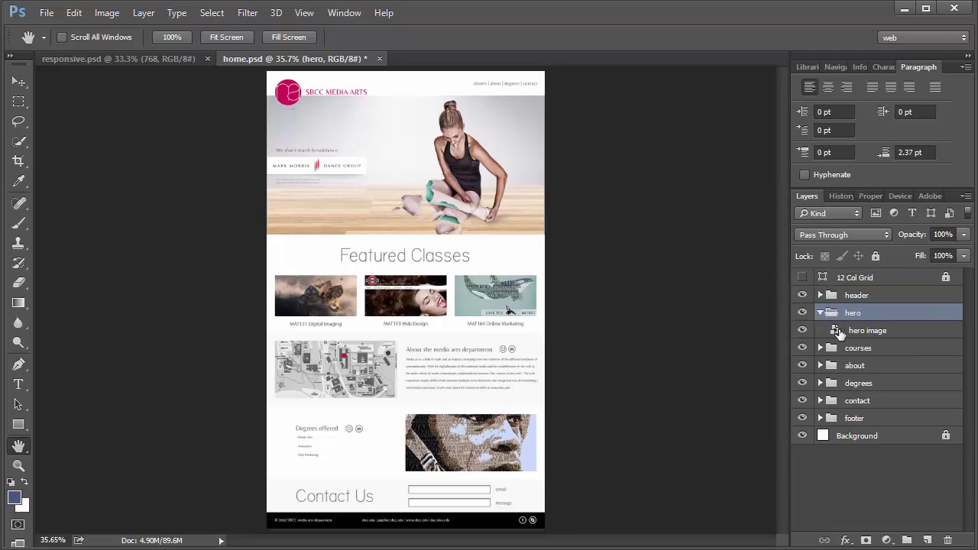
click(819, 312)
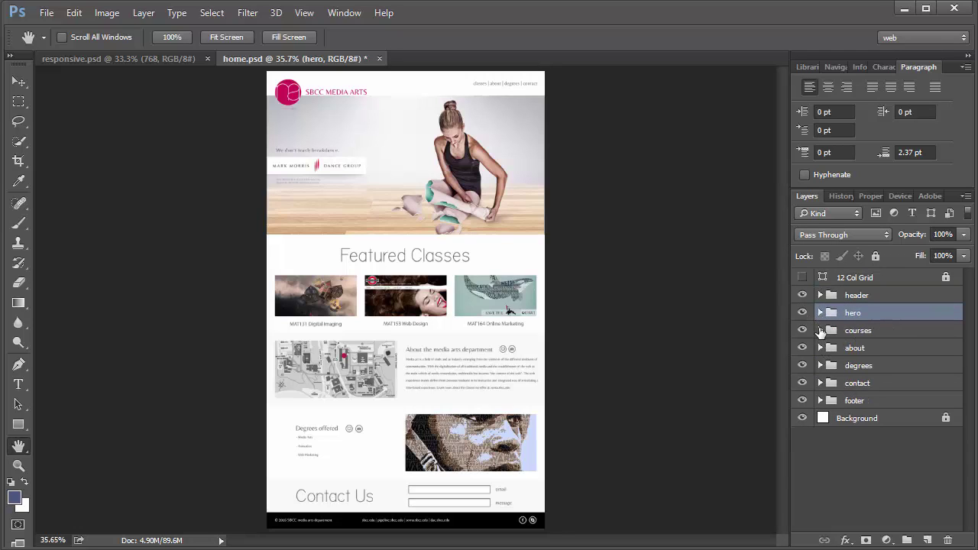
click(821, 330)
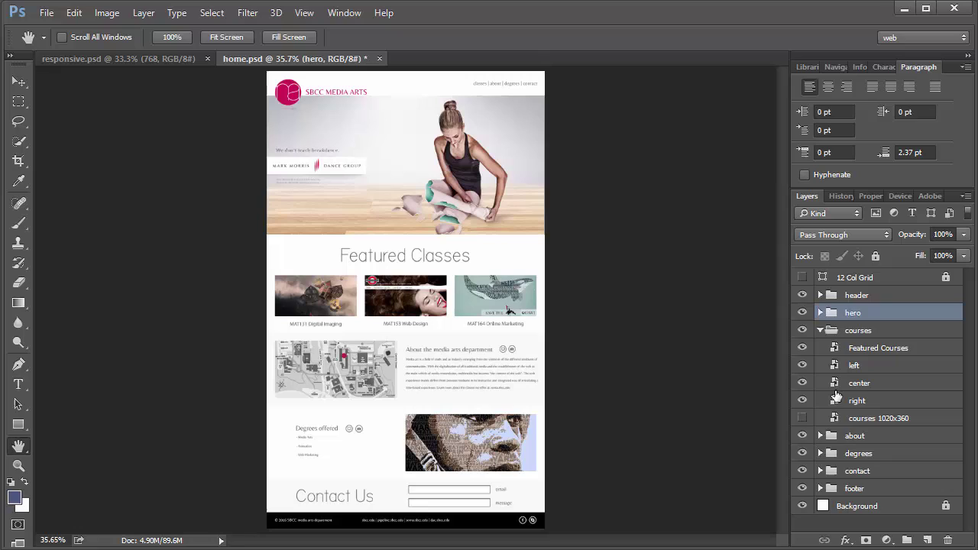
click(820, 330)
click(820, 348)
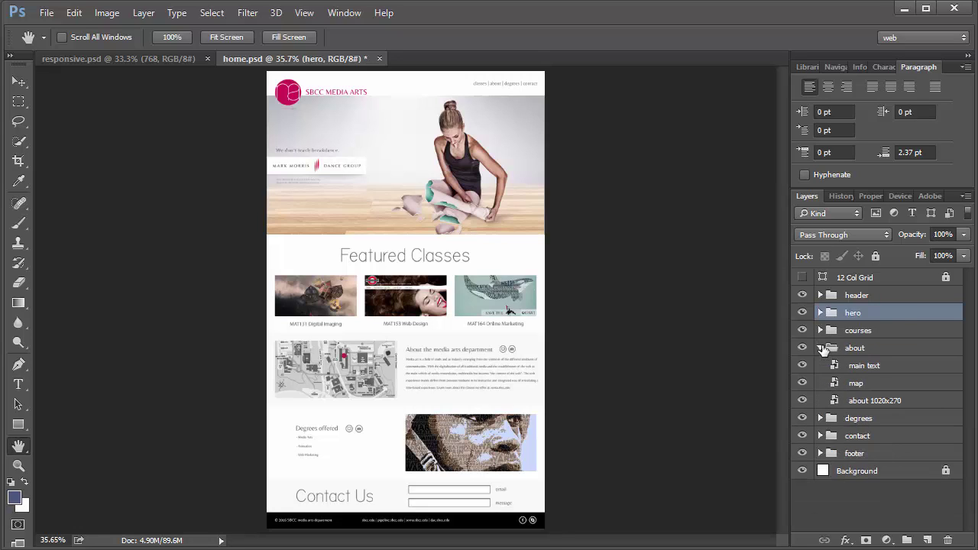
click(820, 347)
click(819, 365)
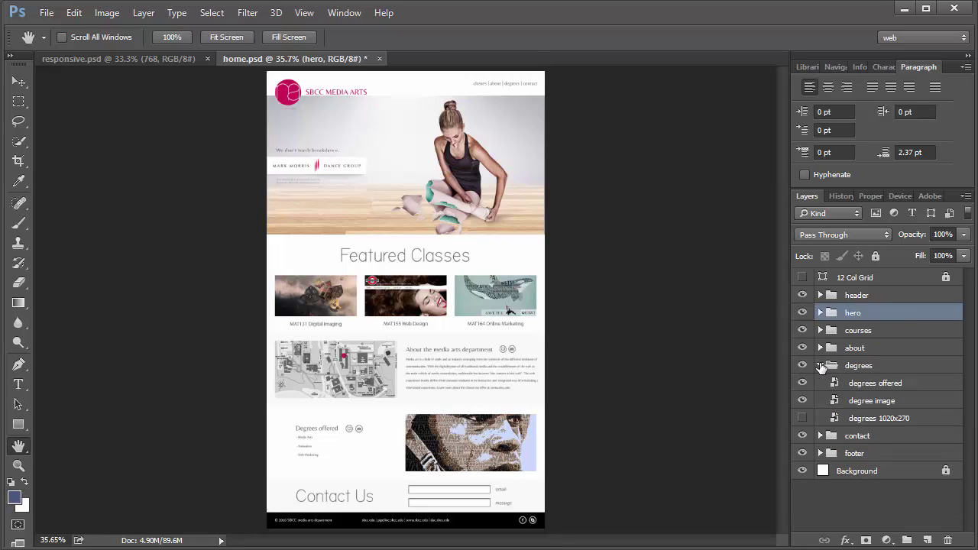
click(820, 365)
click(820, 383)
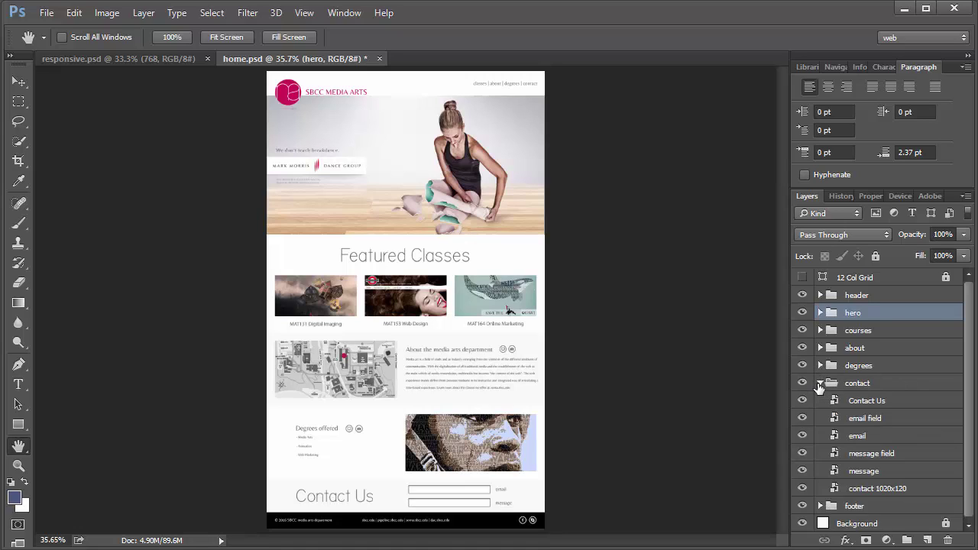
click(820, 383)
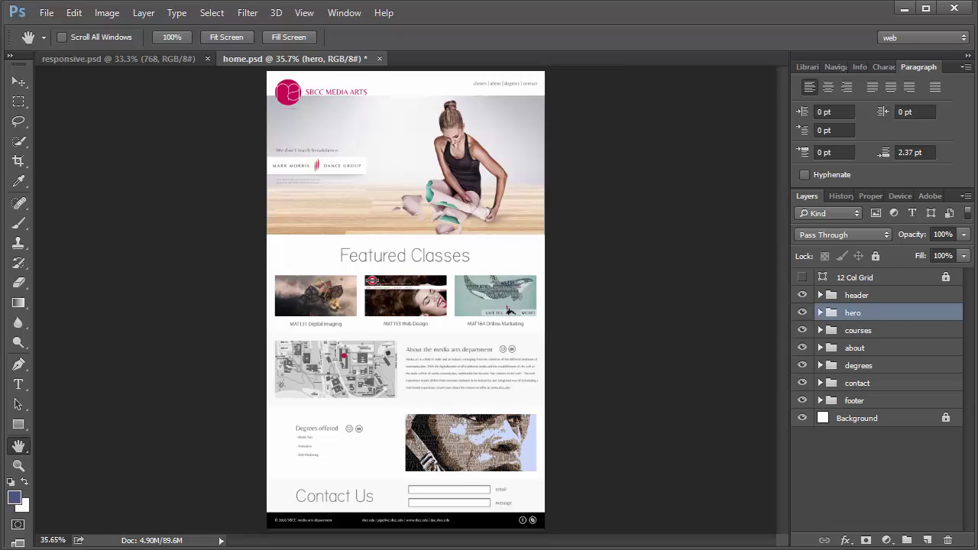
Select the header-to-footer groups and make a 1020 × 1680 px artboard named desktop 1020 from them
click(883, 297)
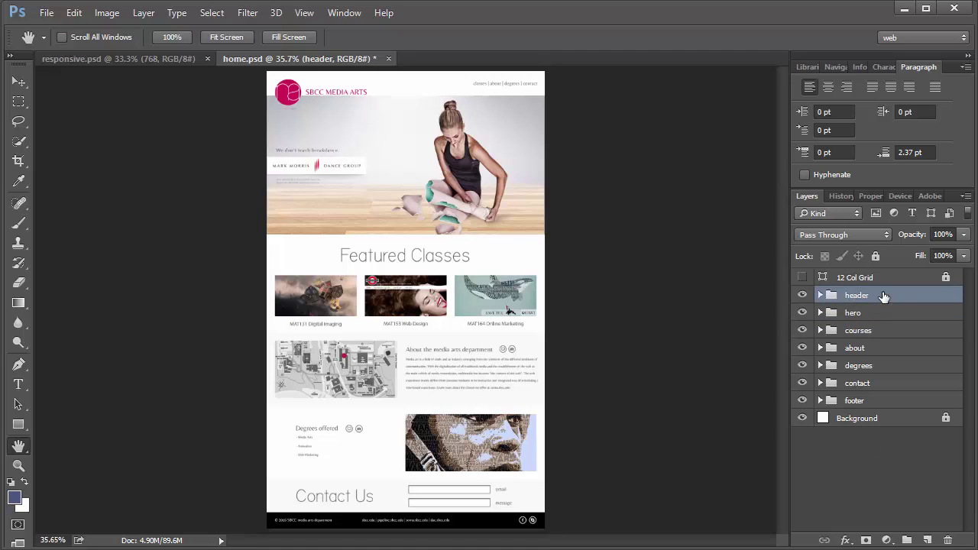
shift+click(882, 403)
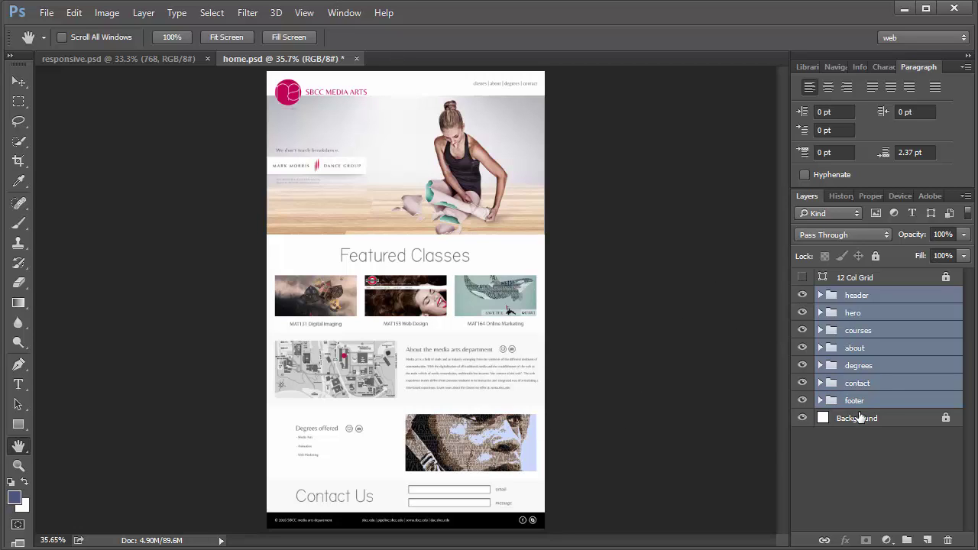
click(143, 13)
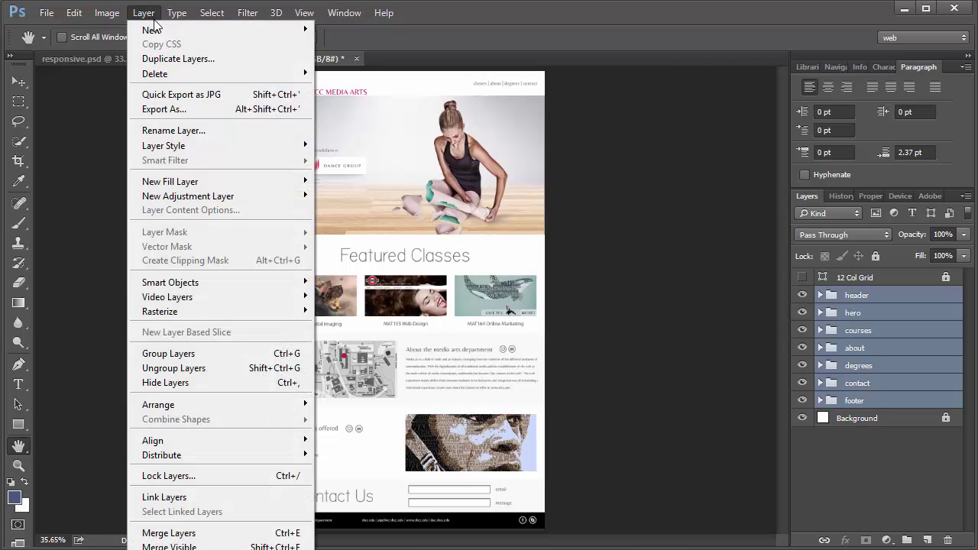
mouse_move(262, 30)
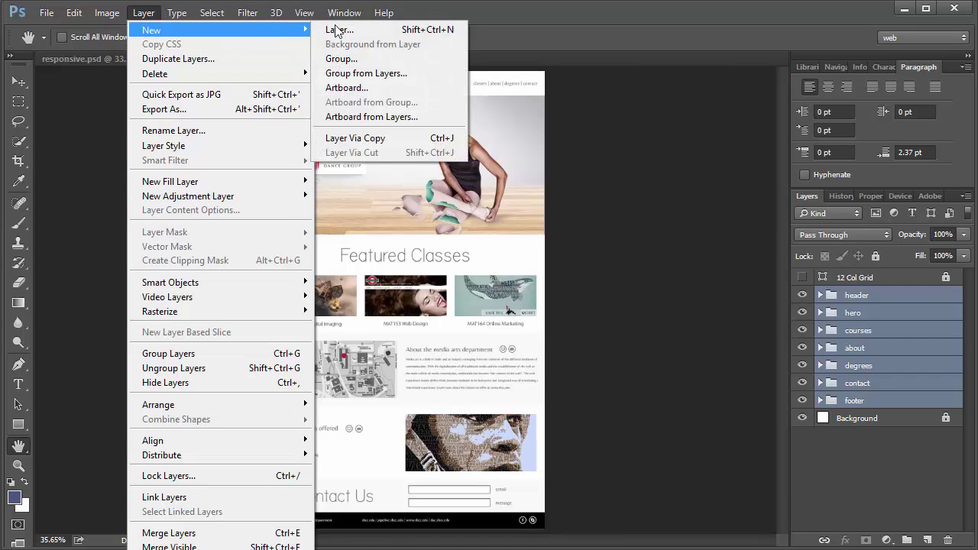
click(385, 124)
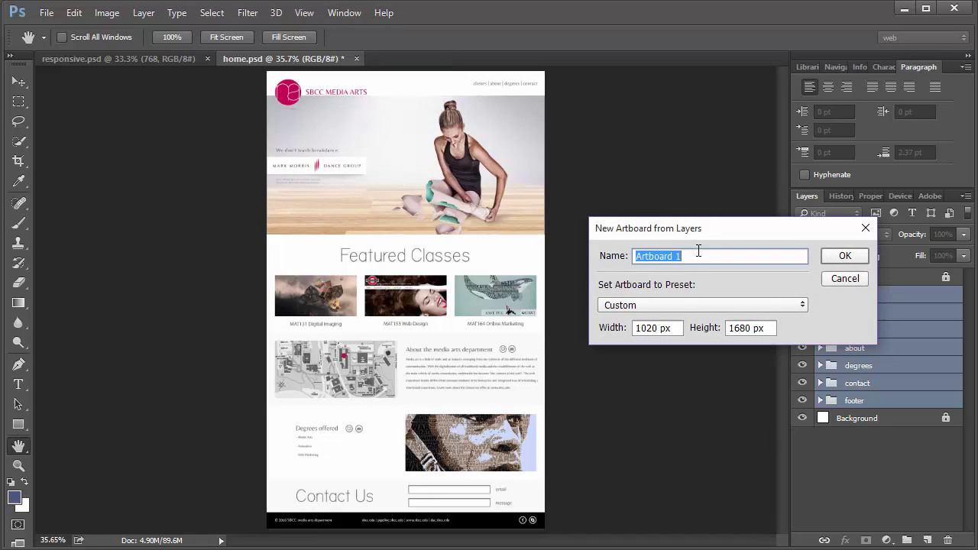
text(desktop 1020)
click(842, 258)
key(Return)
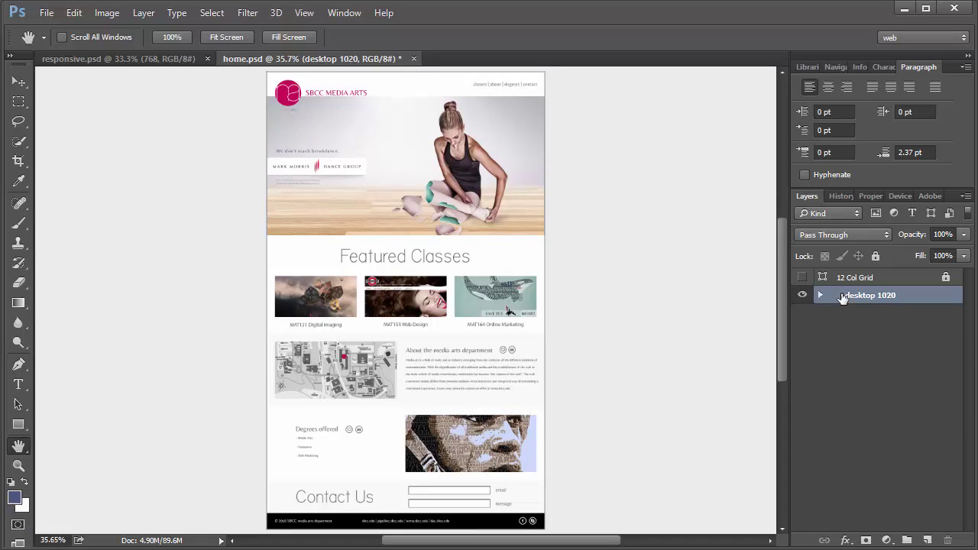
click(821, 296)
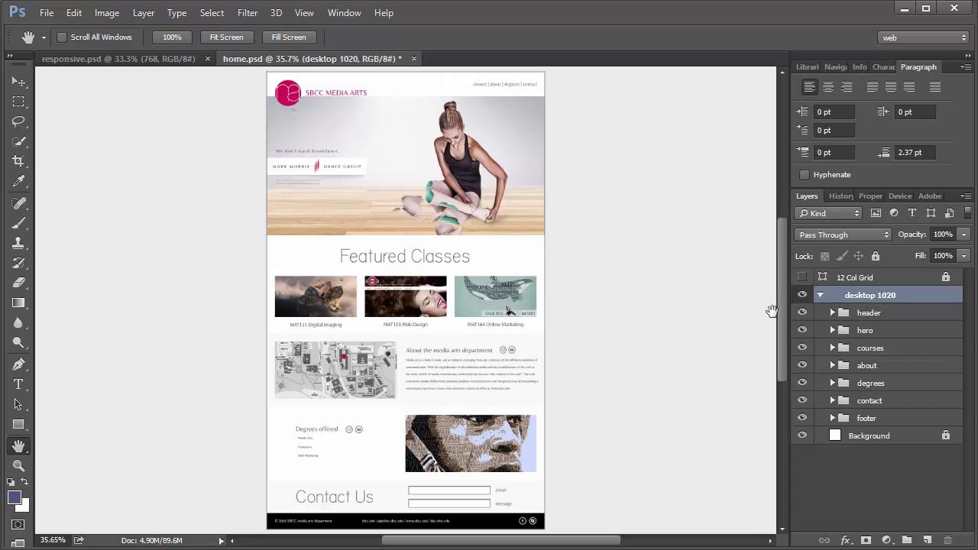
click(820, 295)
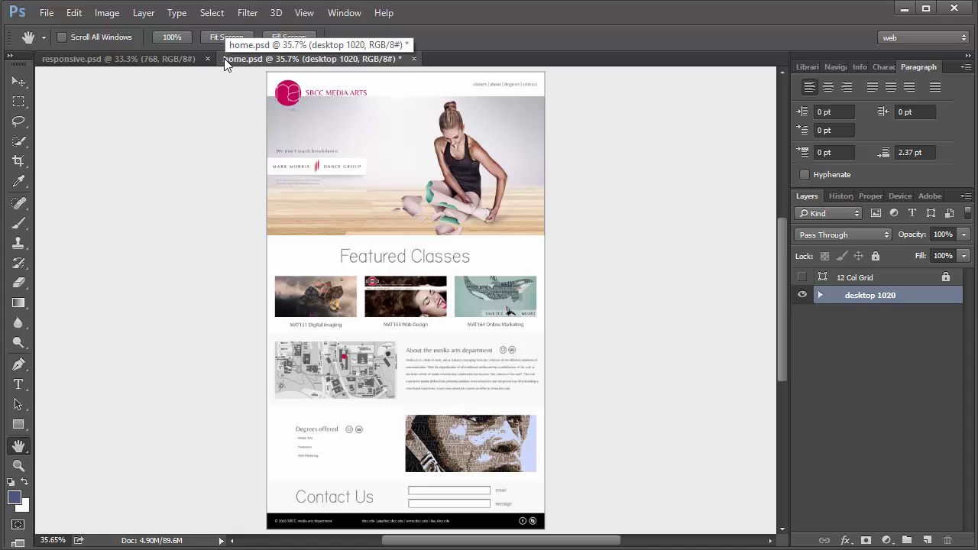
Create a new blank artboard named tablet 768 with its width set to 768 px
click(144, 13)
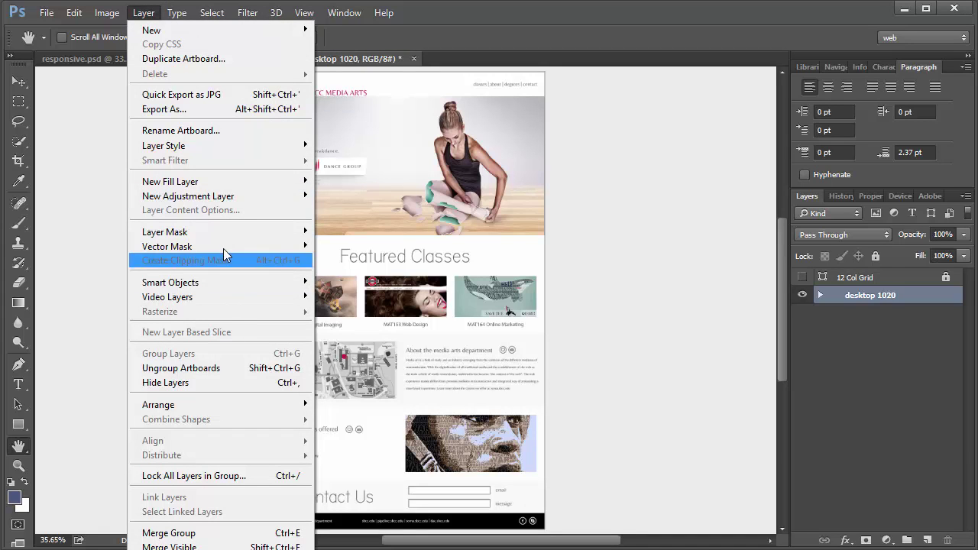
mouse_move(250, 32)
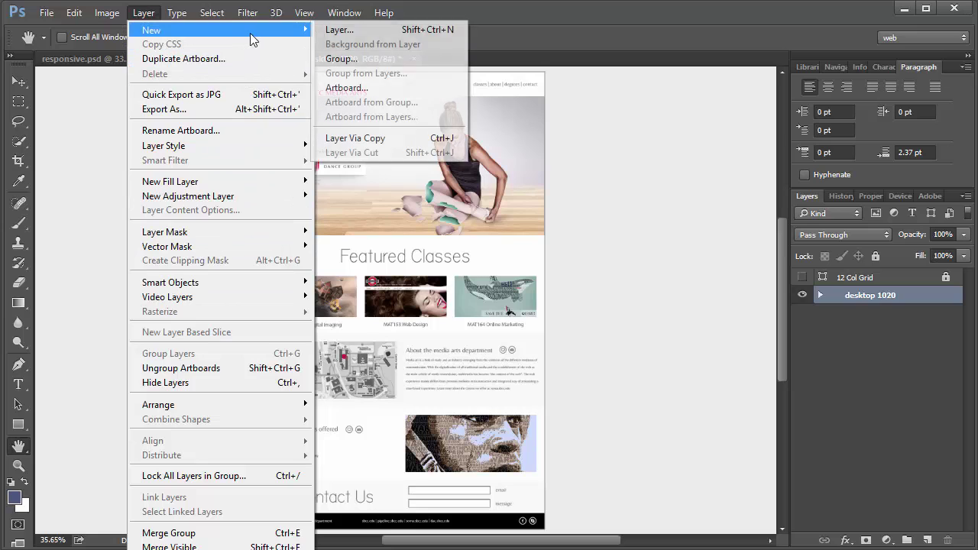
click(359, 87)
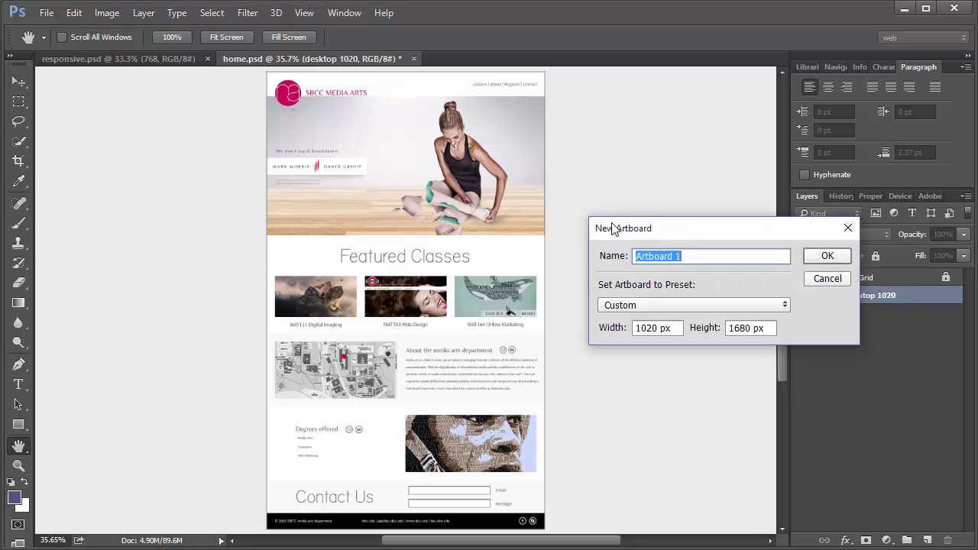
text(ta)
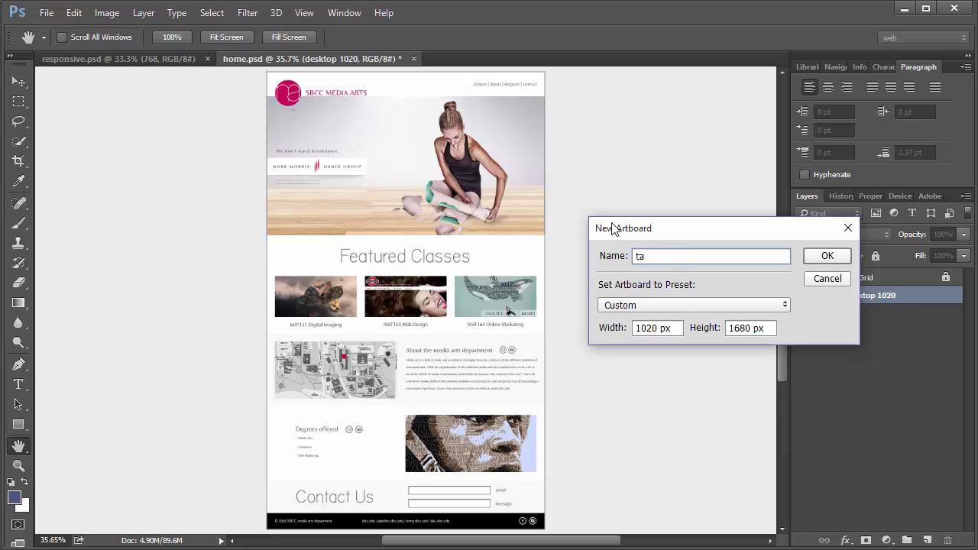
text(blet 768)
double_click(654, 327)
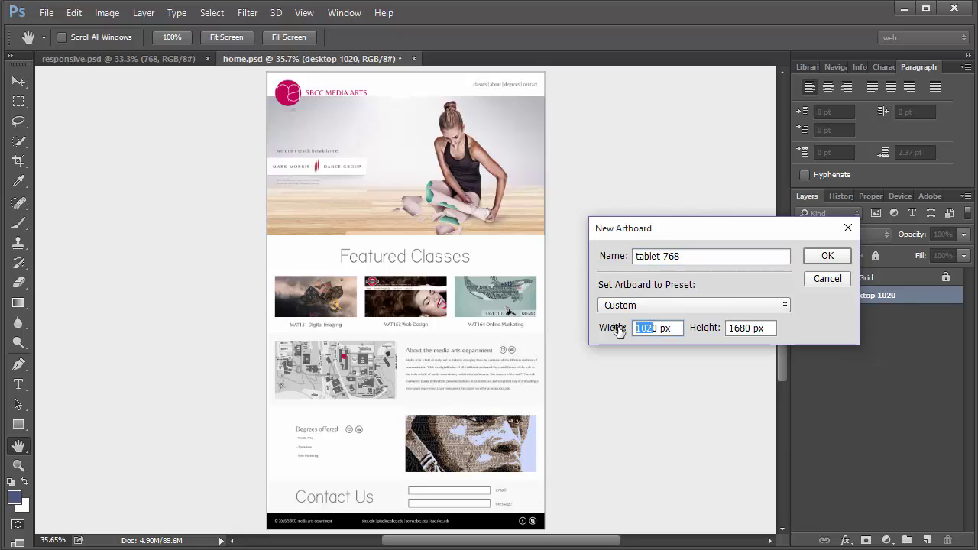
mouse_move(620, 329)
mouse_down()
mouse_move(659, 327)
mouse_move(633, 327)
mouse_up()
text(768)
click(838, 255)
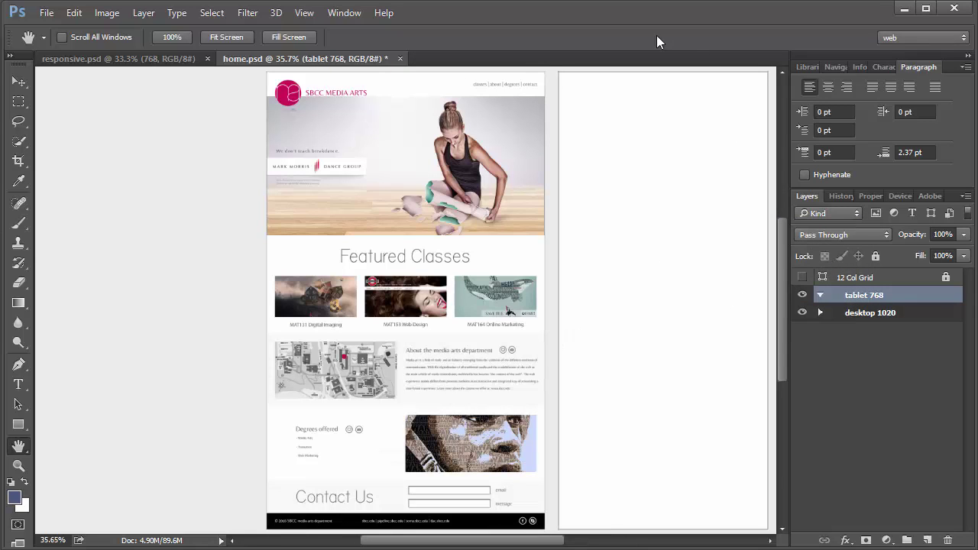
drag(551, 545, 599, 545)
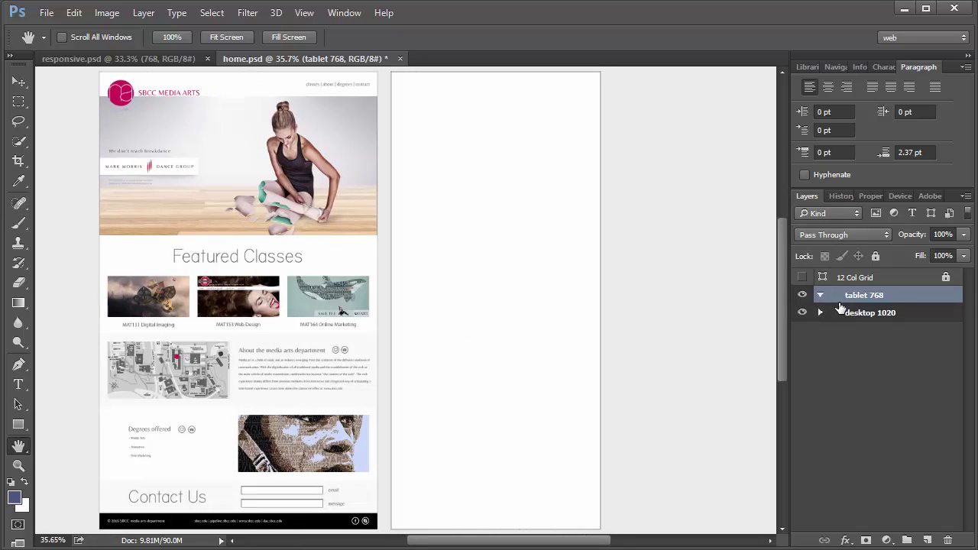
click(819, 295)
click(859, 313)
scroll(535, 295, up, 1)
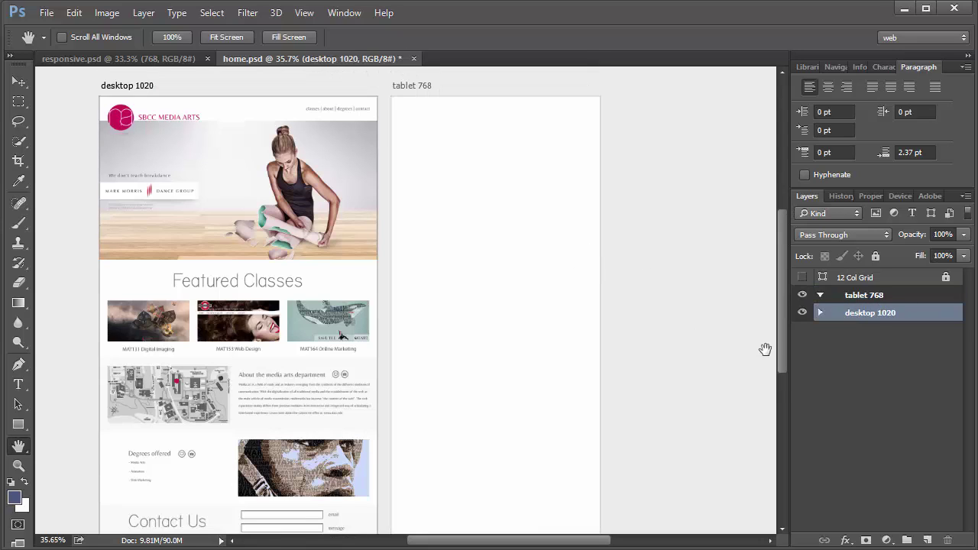
click(867, 298)
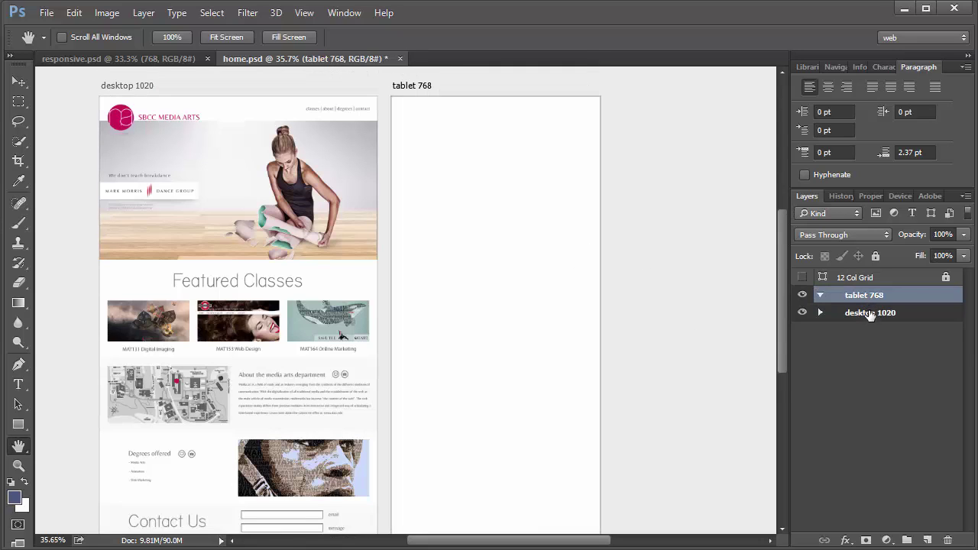
click(861, 316)
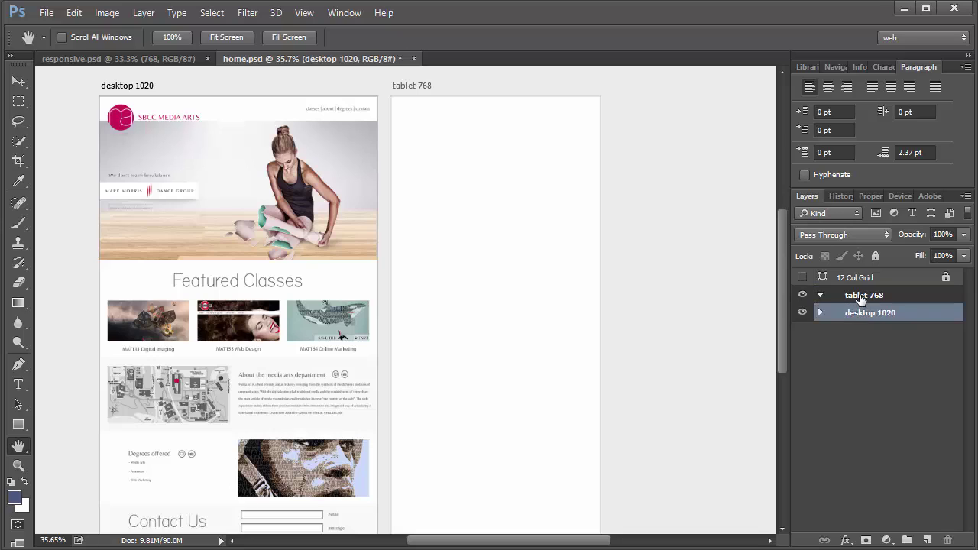
click(860, 299)
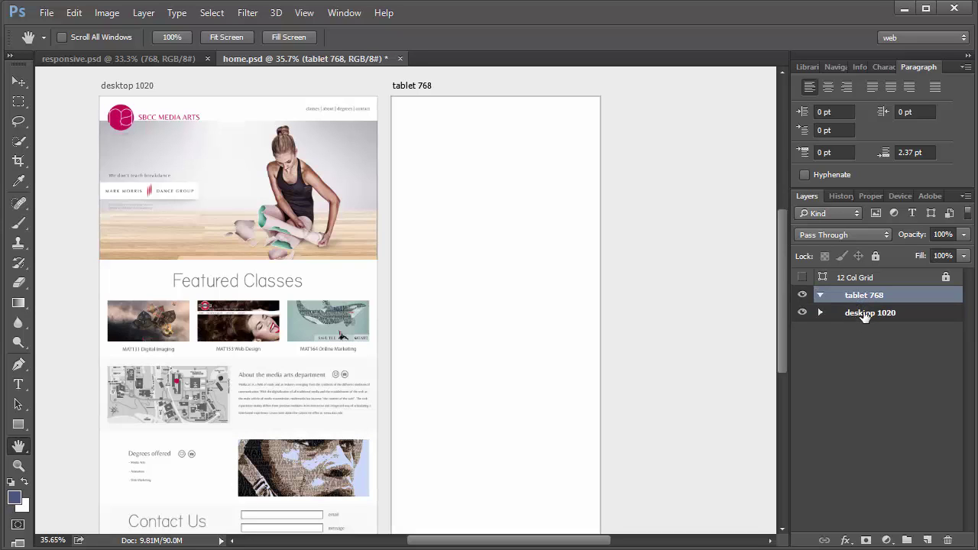
click(864, 316)
click(861, 299)
Add a new artboard named 'mobile 320', 320 px wide, keeping the Custom size preset
click(145, 14)
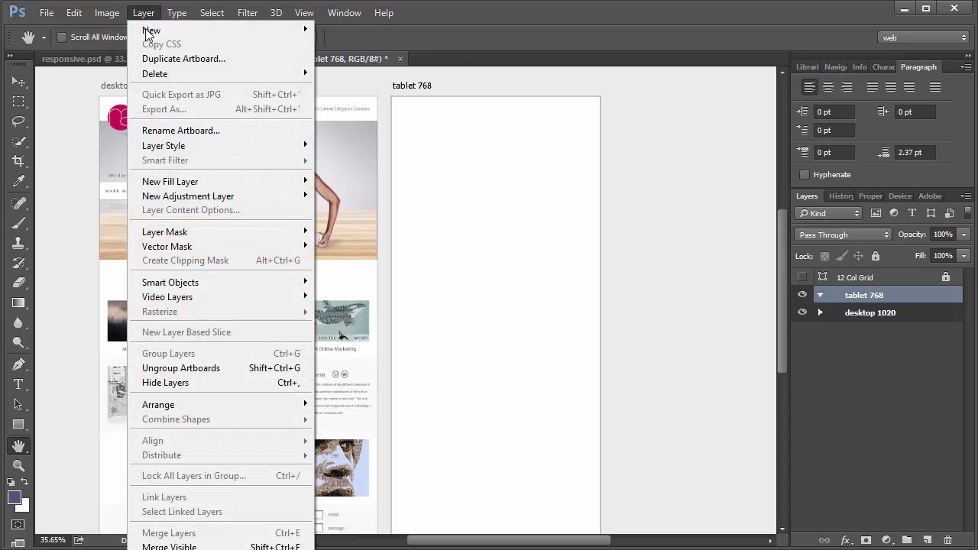
mouse_move(150, 34)
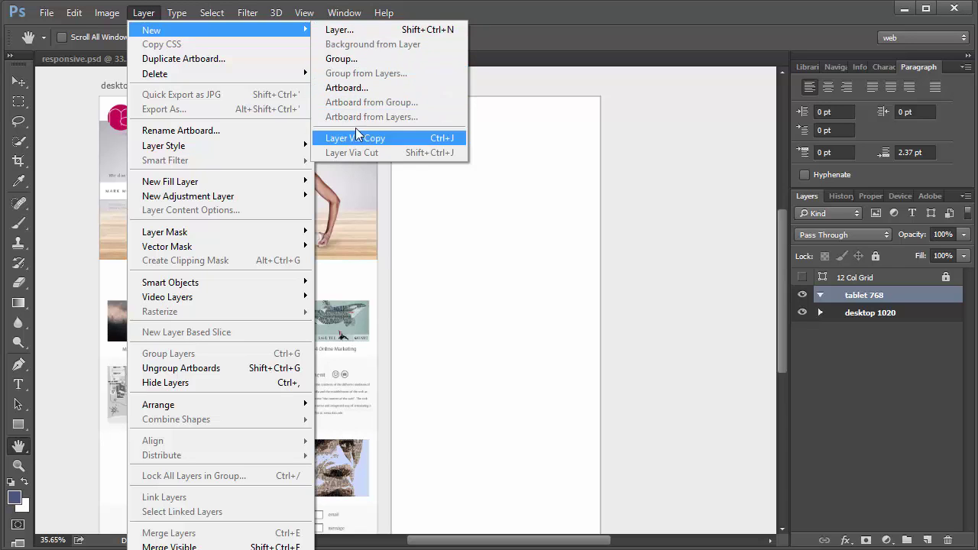
click(334, 89)
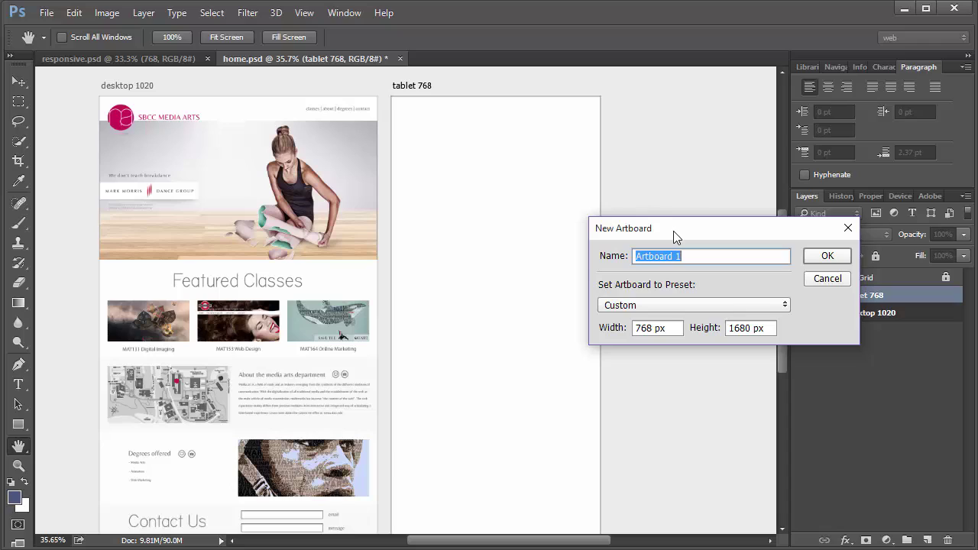
text(mo)
text(b)
text(ile)
text( 3290)
text(0)
mouse_move(634, 327)
mouse_down()
mouse_move(647, 327)
mouse_move(638, 327)
mouse_up()
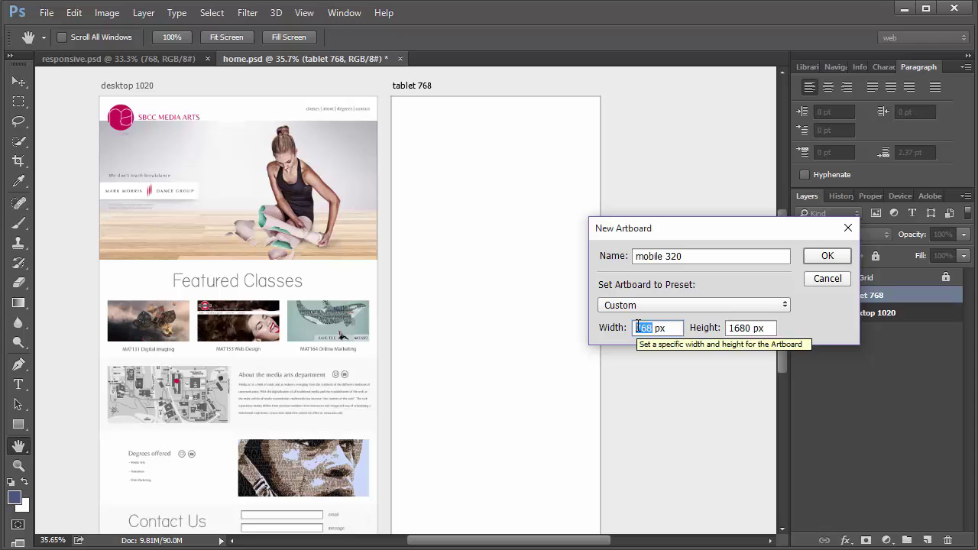
text(320)
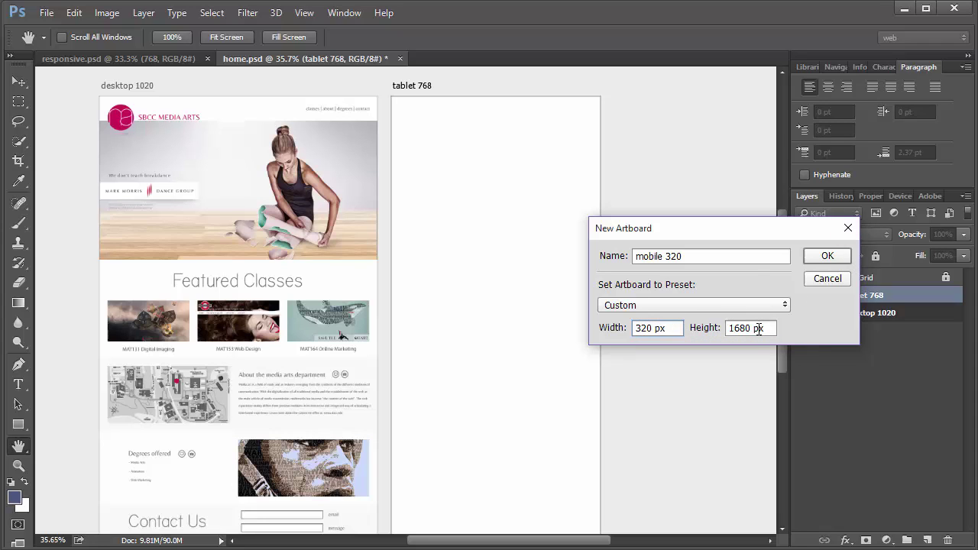
click(781, 304)
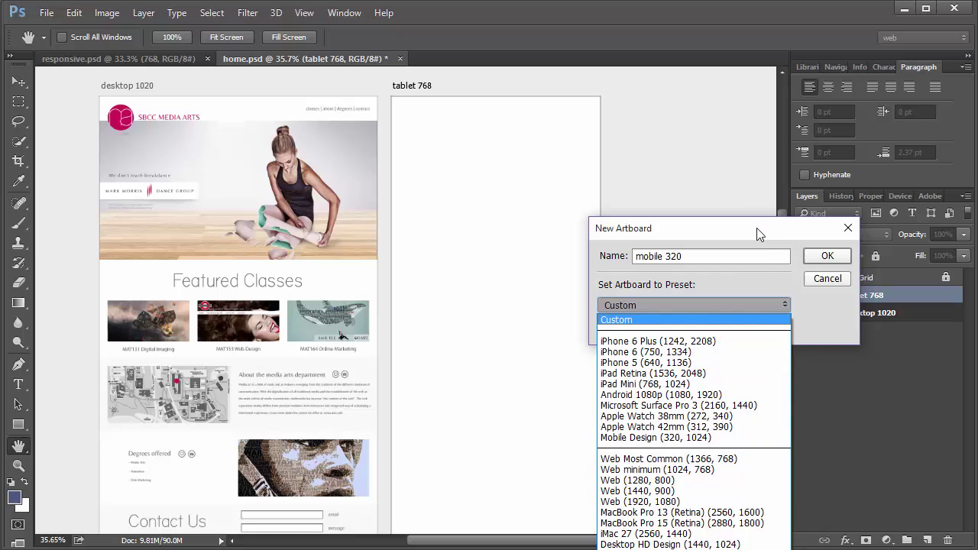
click(843, 260)
click(828, 257)
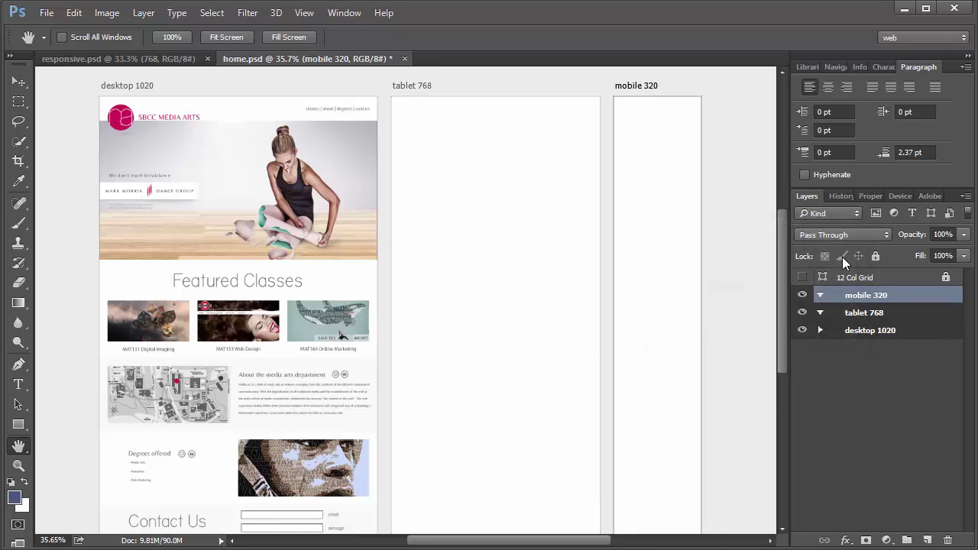